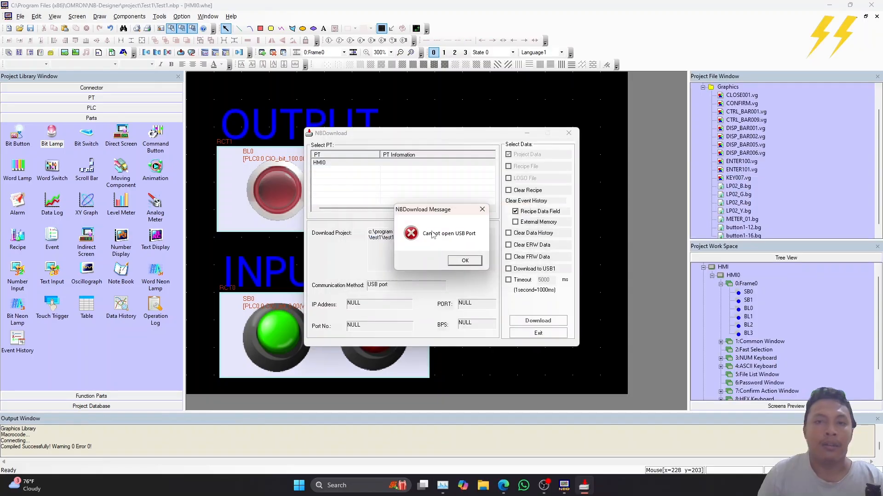
- Dismiss the USB port error message and open Device Manager through the Windows search
left_click(465, 260)
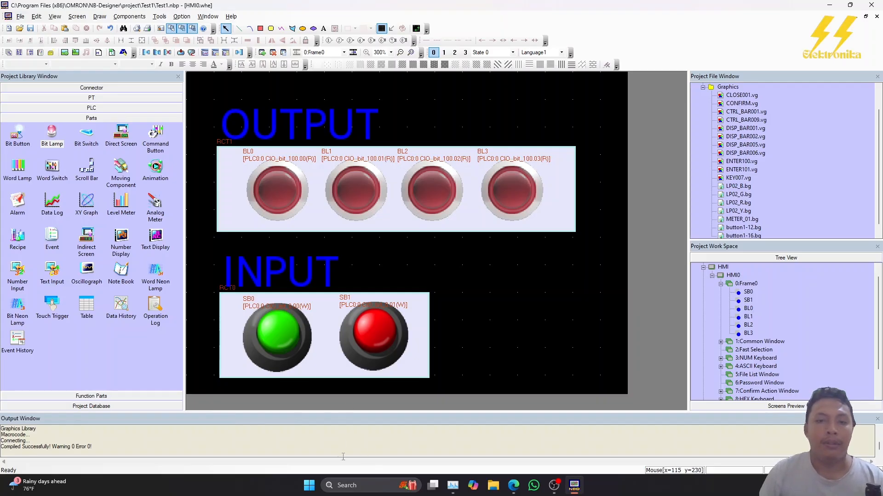
left_click(344, 488)
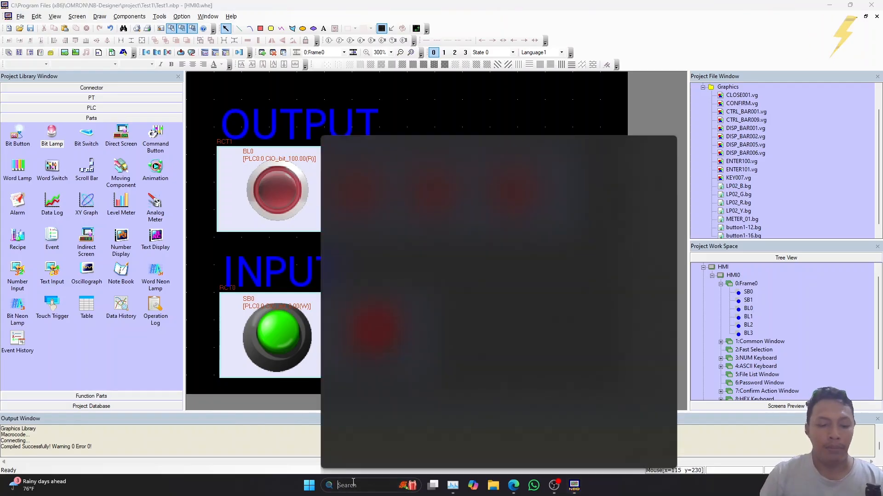
type("device Manager")
key("Return")
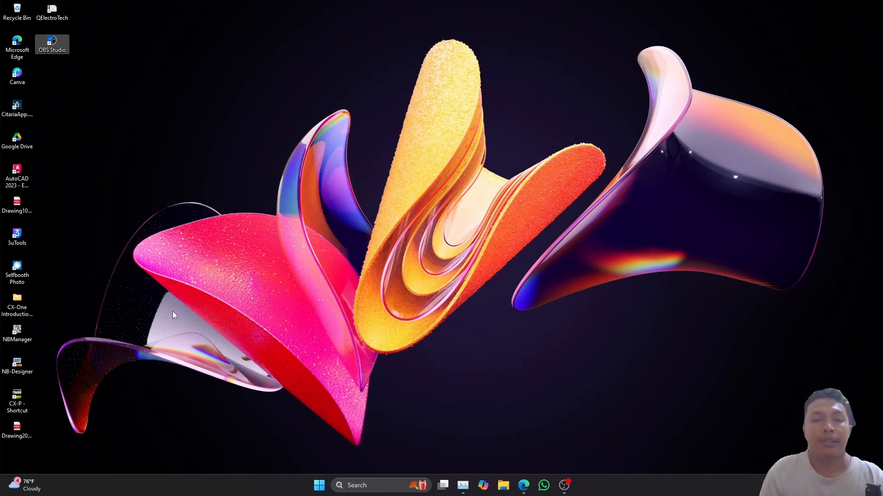
- Launch NB-Designer and create a new project named Test1 in the default project path
left_click(24, 370)
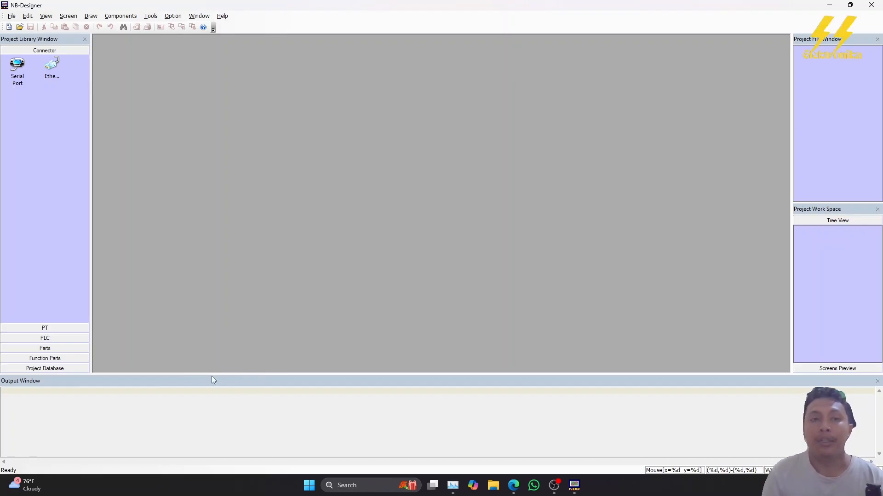
left_click(12, 15)
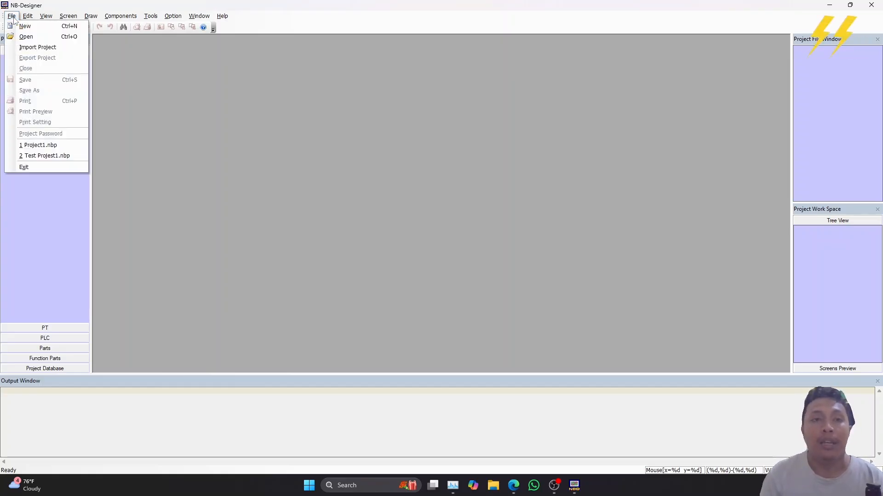
left_click(21, 24)
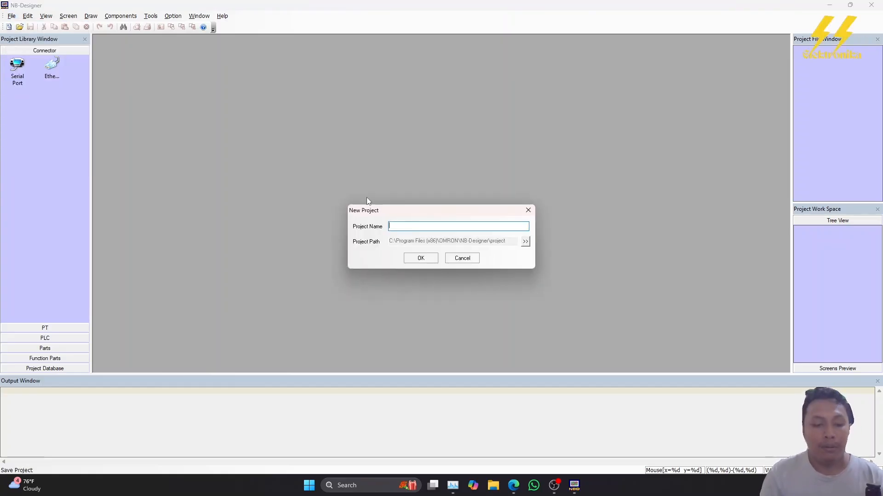
type("Test1")
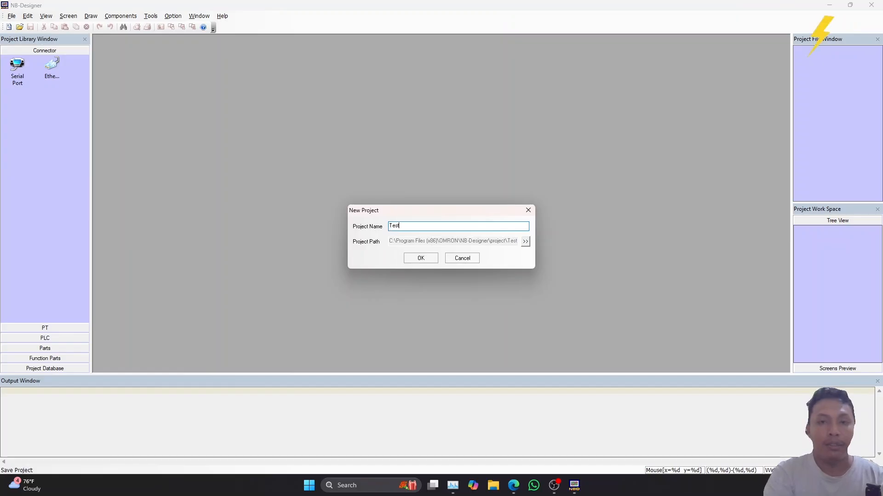
left_click(426, 261)
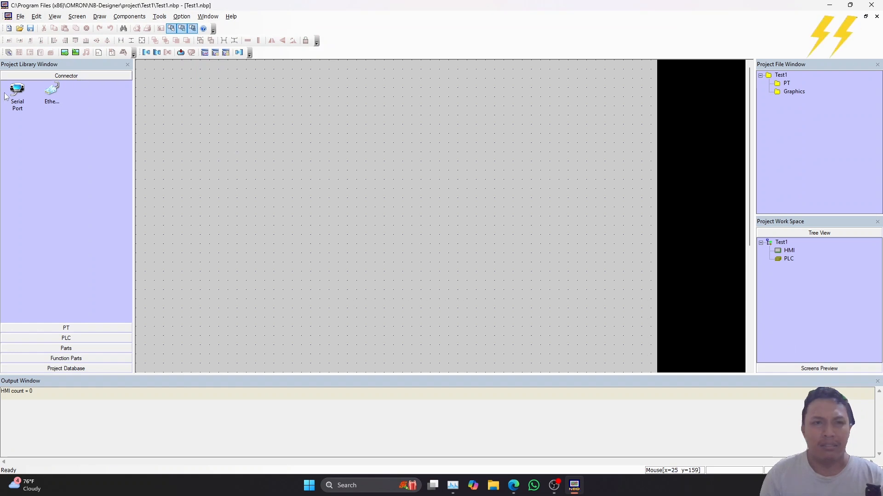
- Add the last NB5Q touch panel in the library to the project in Horizontal display mode, with an OMRON CP Series PLC beside it
left_click(81, 332)
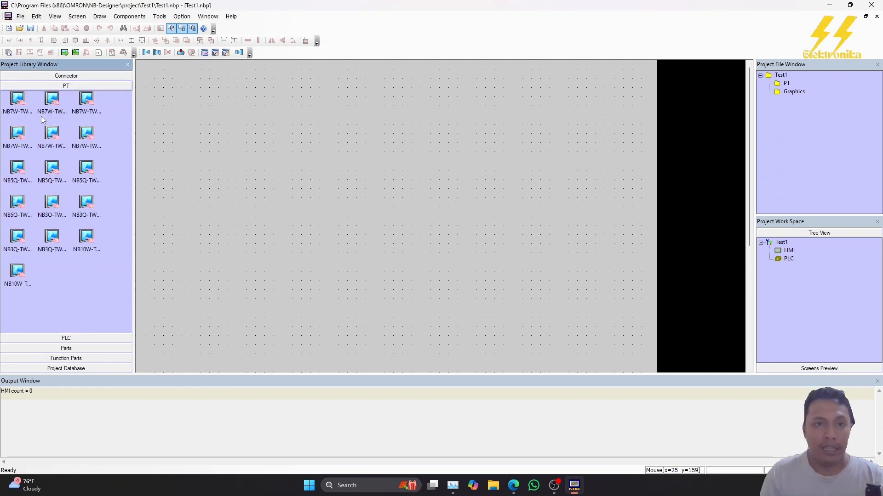
left_click(19, 143)
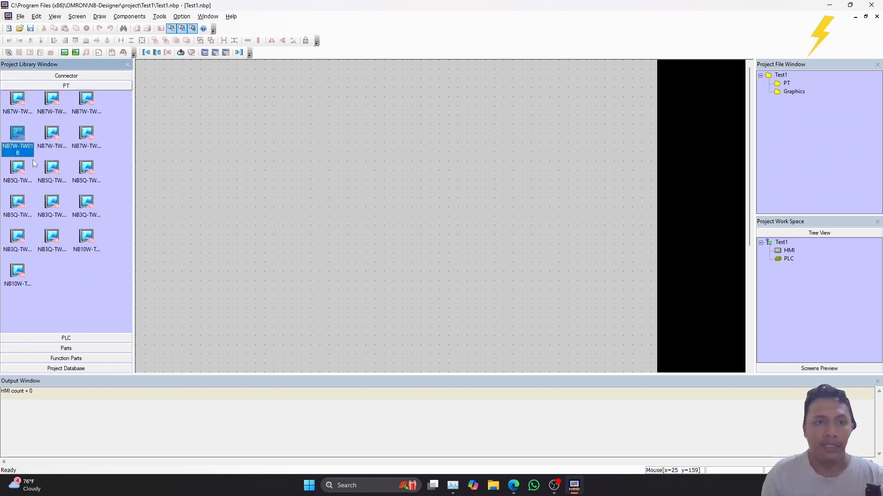
left_click(26, 183)
left_click(61, 170)
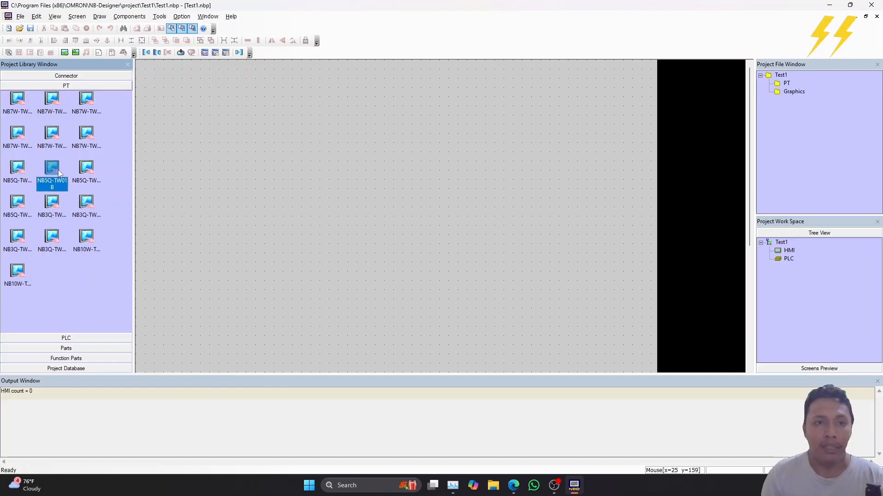
left_click(87, 172)
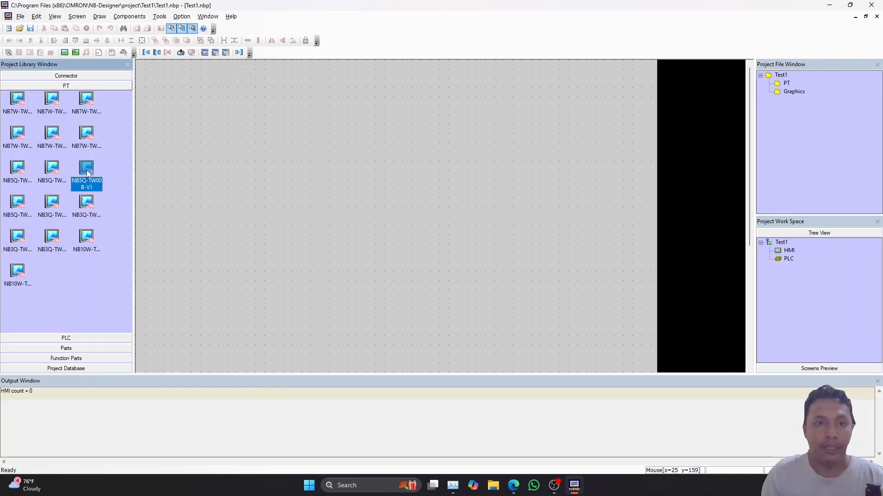
left_click_drag(27, 223, 274, 180)
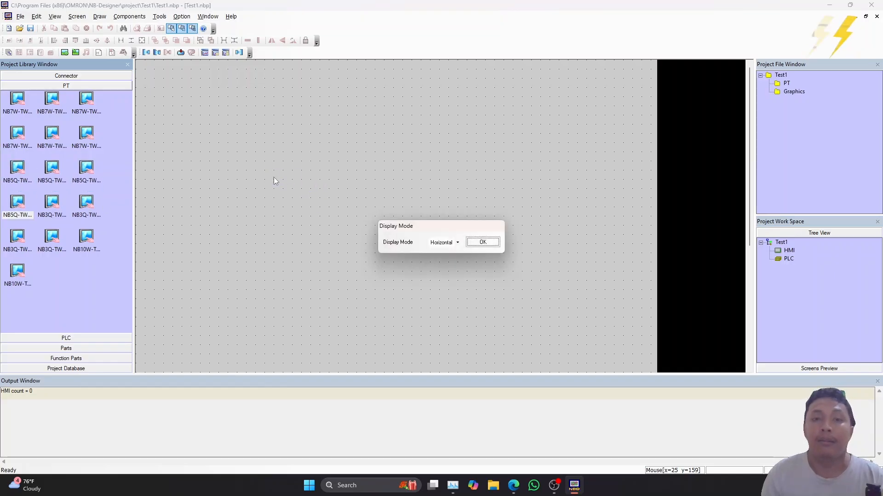
left_click(483, 242)
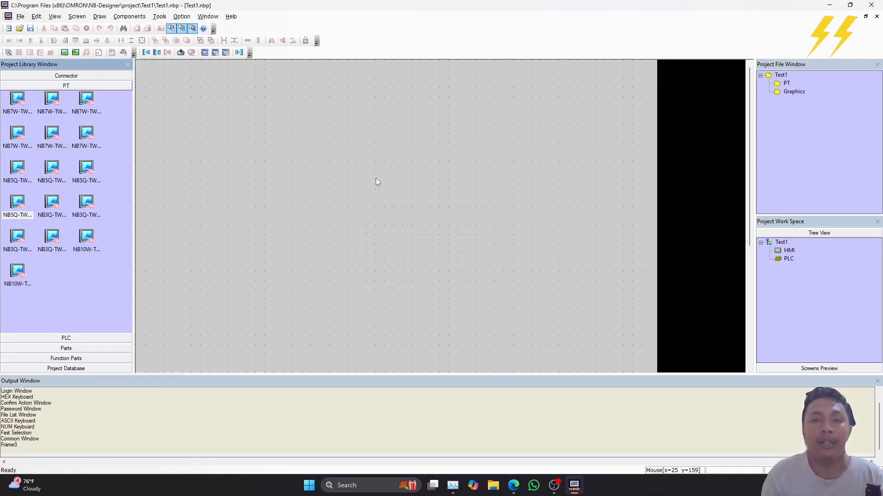
left_click(67, 339)
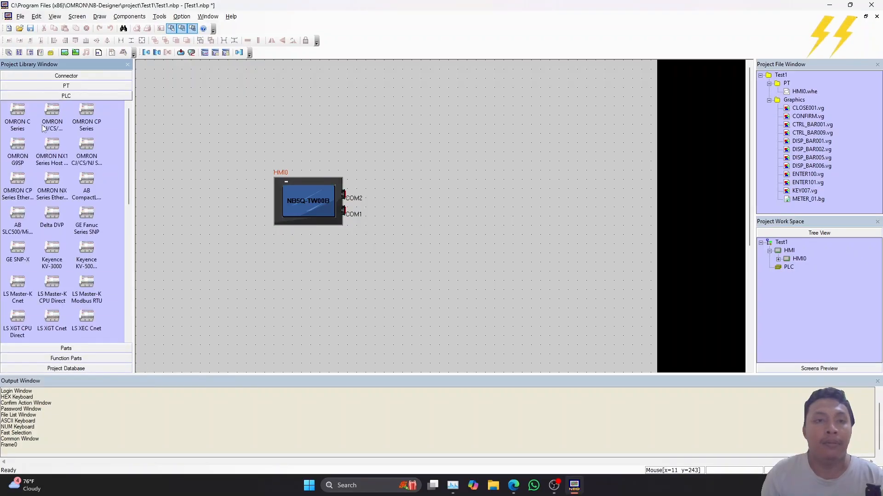
left_click_drag(87, 120, 444, 218)
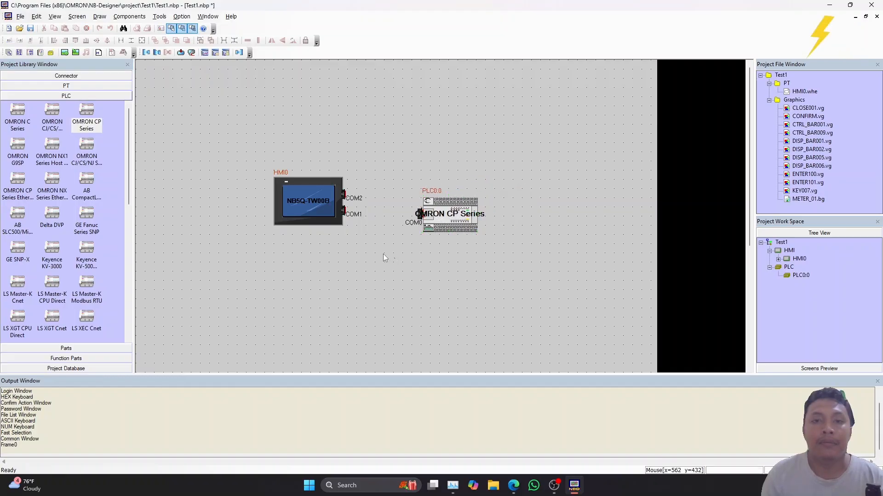
- Connect COM1 of the HMI to COM0 of the OMRON CP Series PLC with a Serial Port connector, aligning the PLC for a straight link
left_click(33, 75)
left_click(17, 95)
left_click(361, 232)
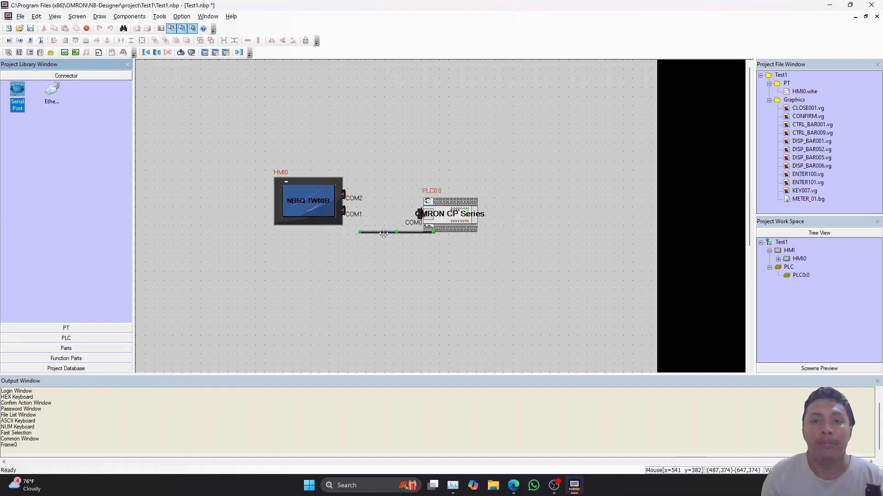
left_click_drag(362, 233, 345, 212)
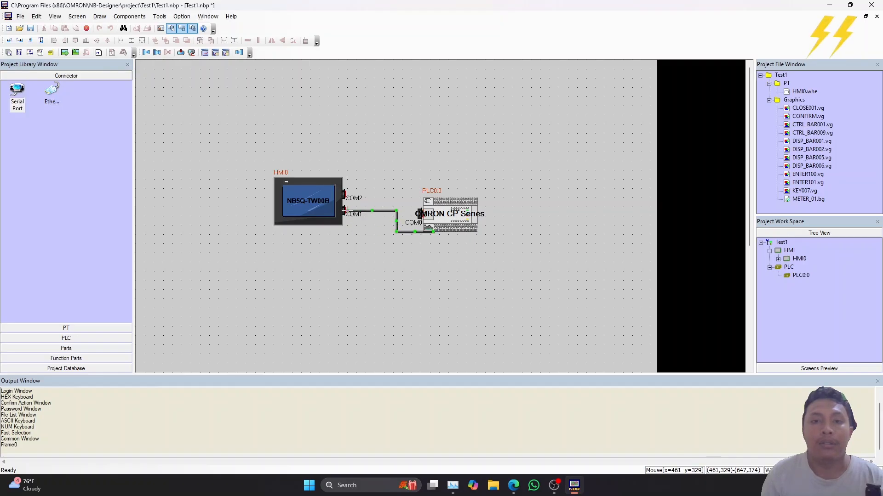
mouse_move(446, 213)
left_mouse_down()
mouse_move(474, 211)
mouse_move(433, 230)
mouse_move(445, 212)
left_mouse_up()
left_click(443, 236)
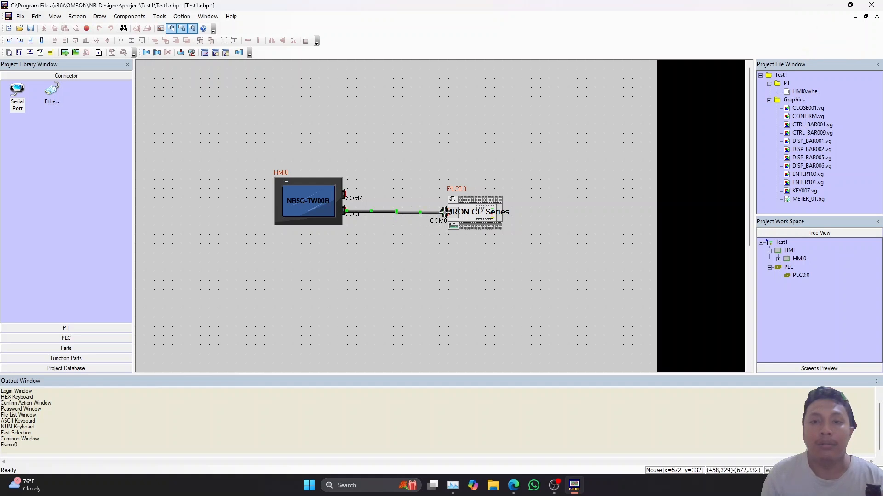
left_click_drag(479, 219, 455, 219)
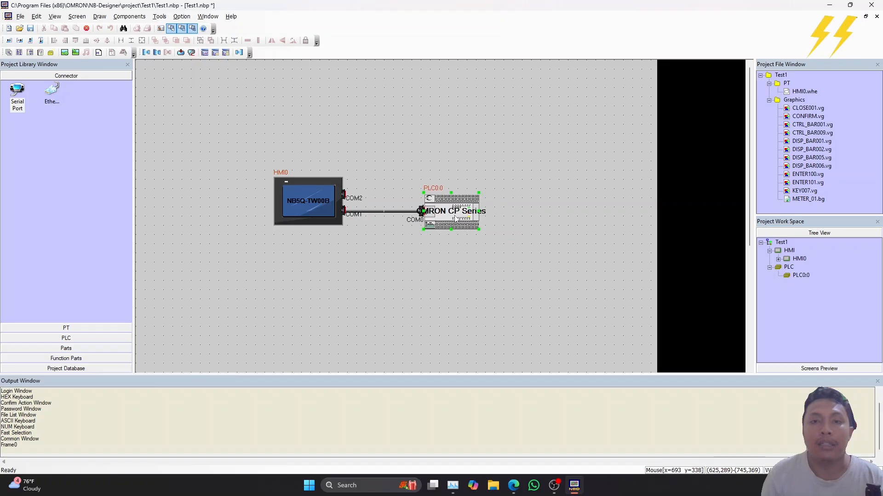
left_click_drag(225, 145, 565, 266)
left_click(514, 283)
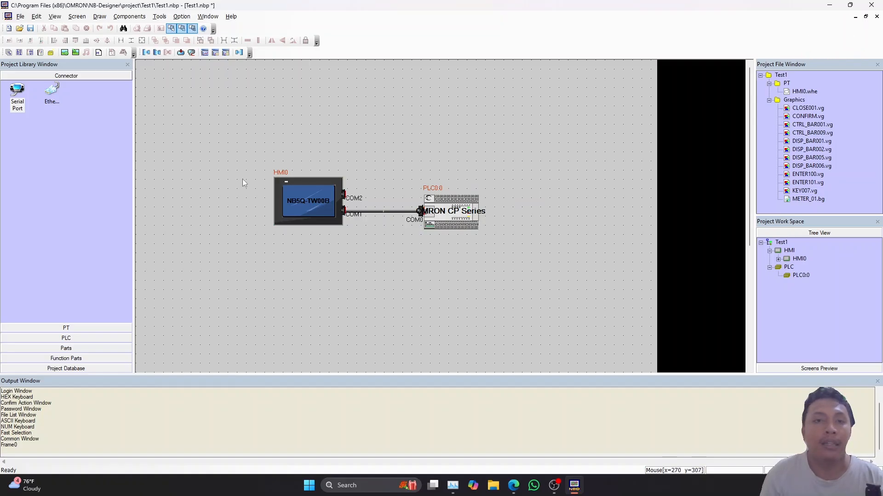
- Open HMI0 for editing, then shrink the Output Window and widen the Project Library Window so that all parts fit
double_click(801, 258)
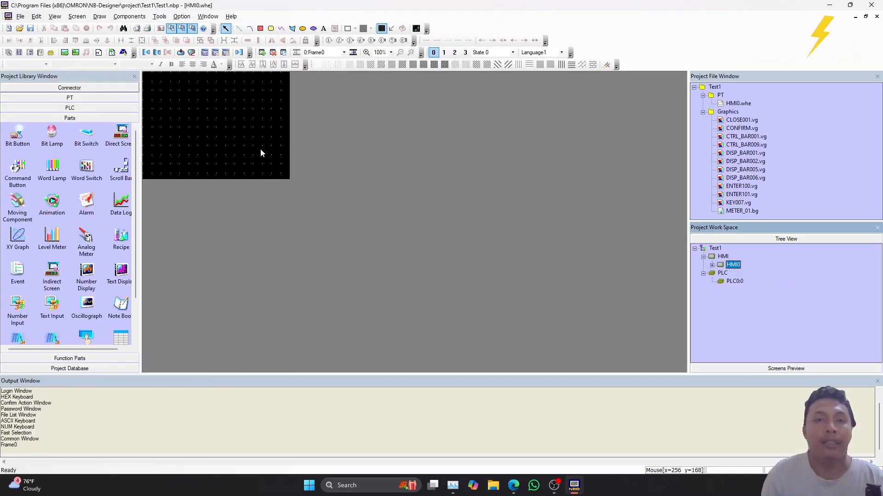
scroll(256, 185, "up", 2)
scroll(257, 185, "down", 1)
scroll(256, 185, "up", 1)
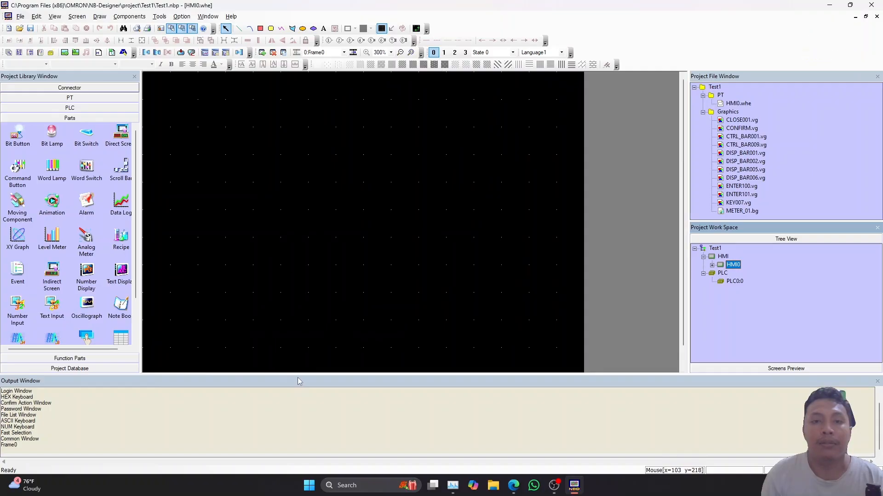
left_click_drag(305, 376, 311, 413)
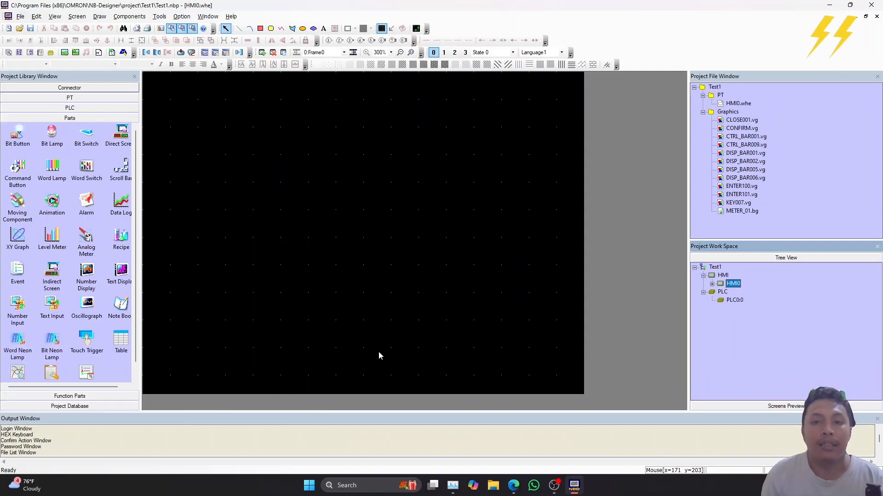
left_click_drag(138, 178, 202, 178)
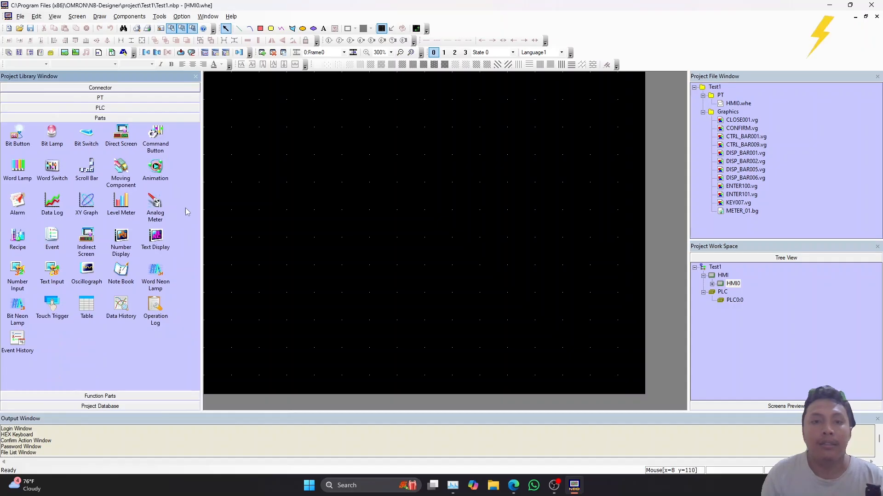
left_click_drag(204, 202, 184, 199)
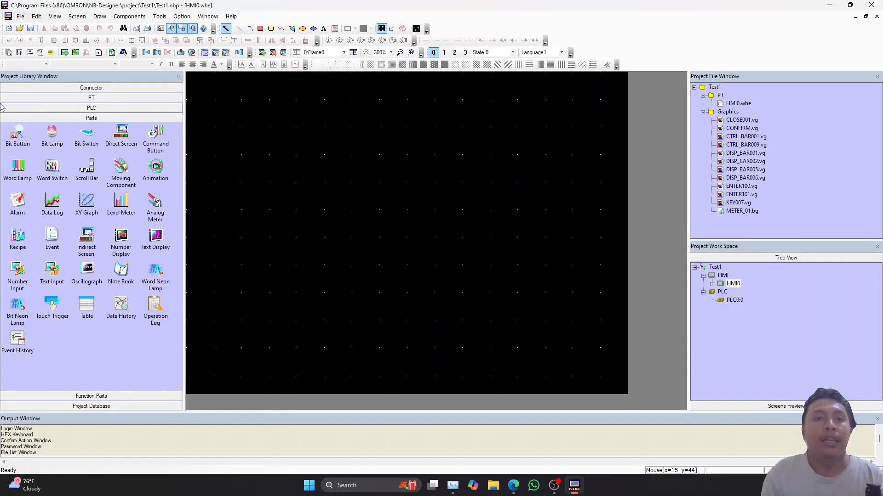
left_click(18, 135)
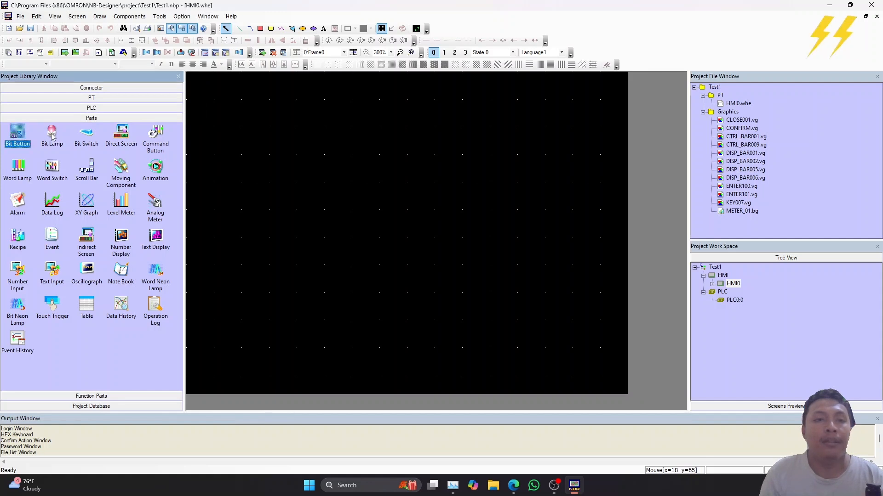
left_click(53, 136)
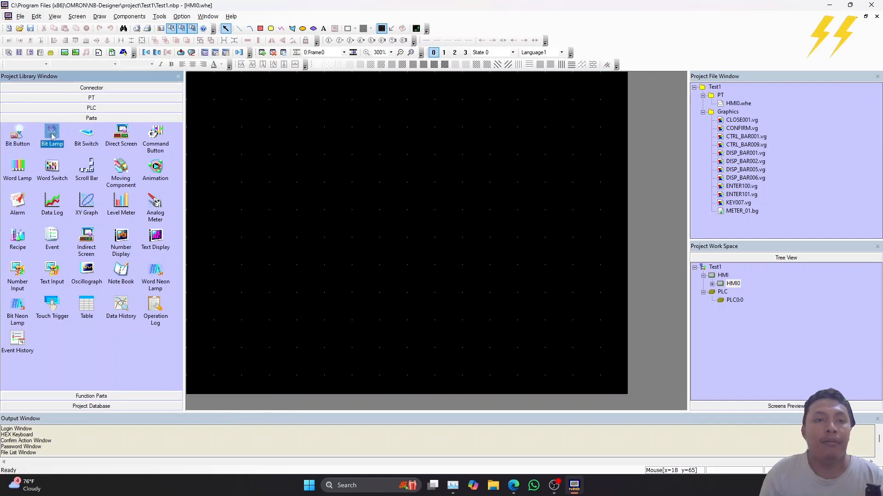
left_click(85, 134)
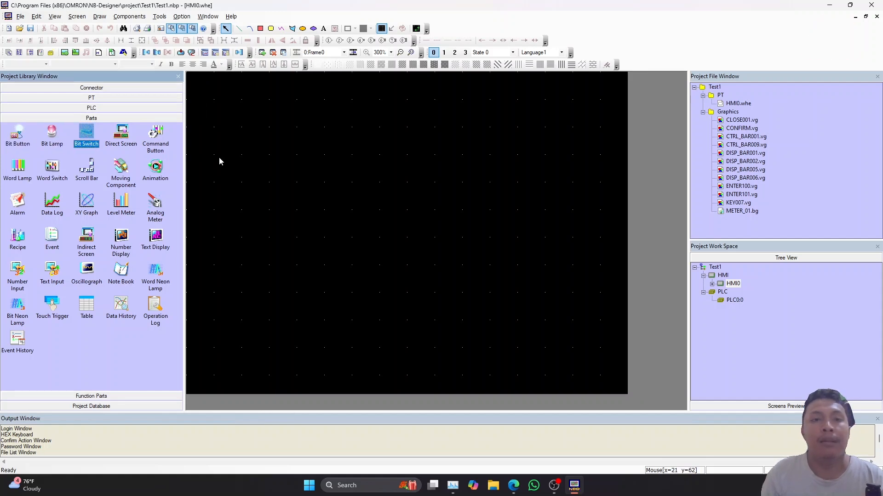
left_click(17, 133)
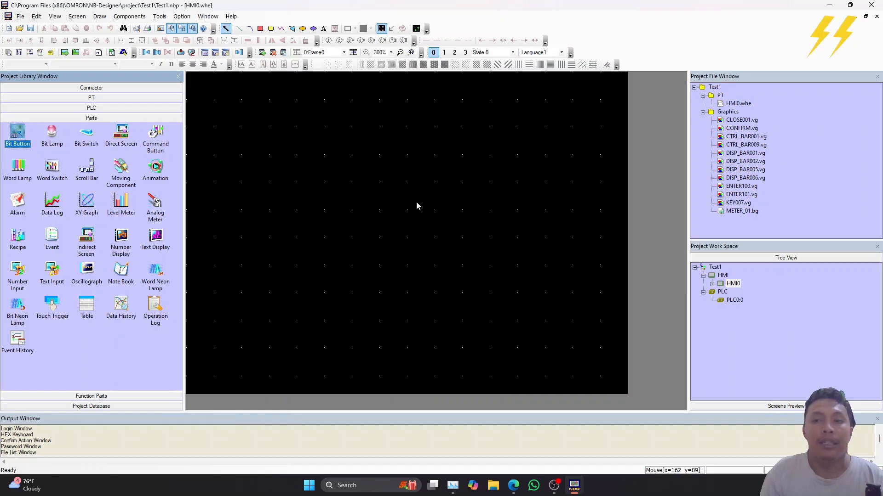
- Start a Bit Button for Frame0 of HMI0 and set its write address area to CIO_bit
left_click(712, 283)
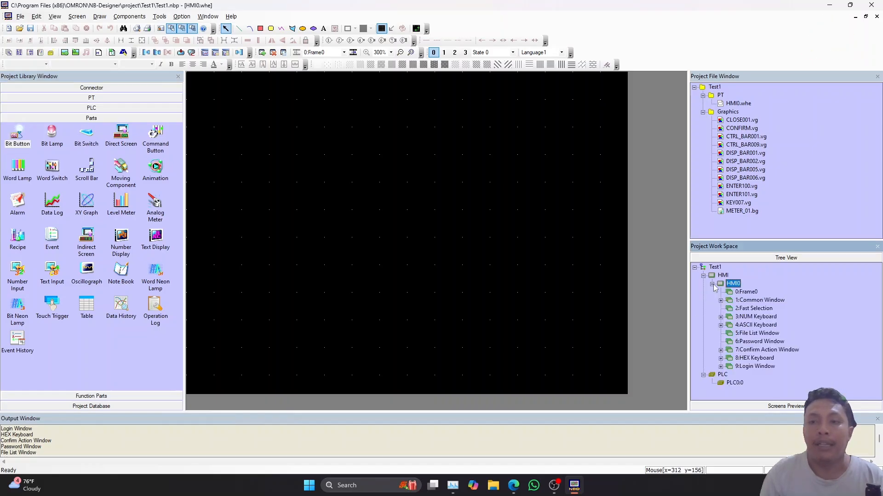
left_click(738, 293)
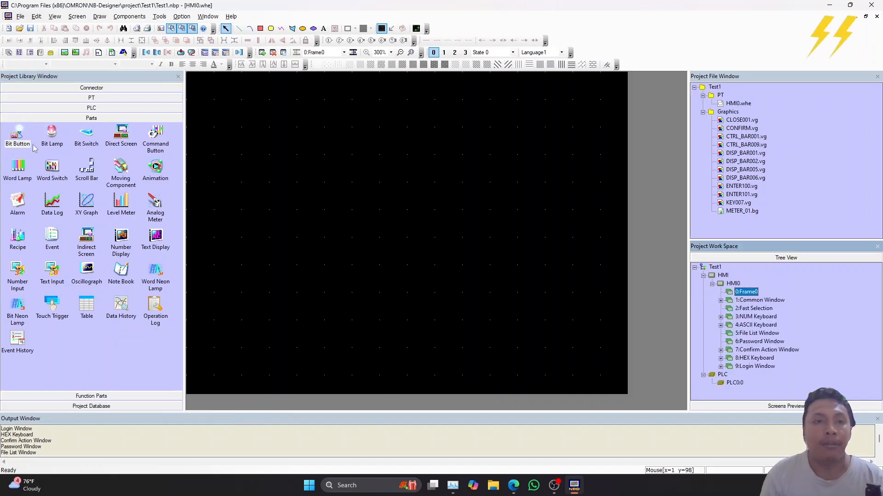
left_click(284, 210)
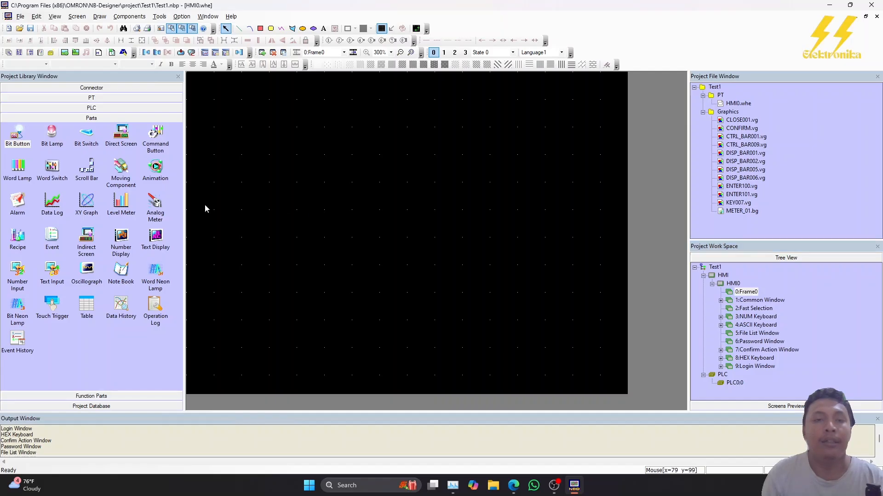
left_click(19, 134)
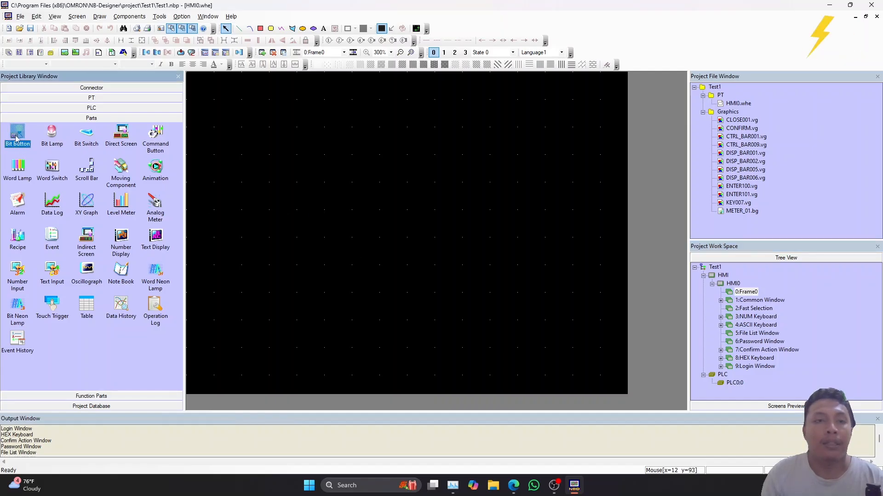
left_click(299, 229)
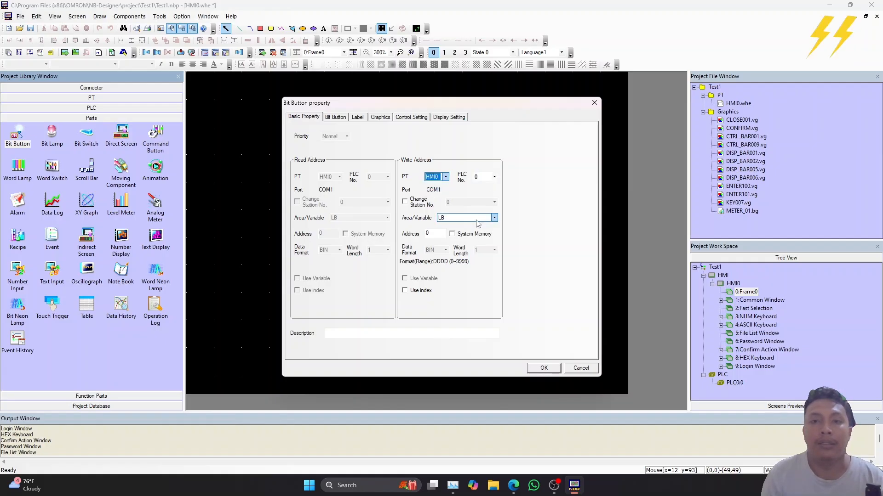
left_click(439, 218)
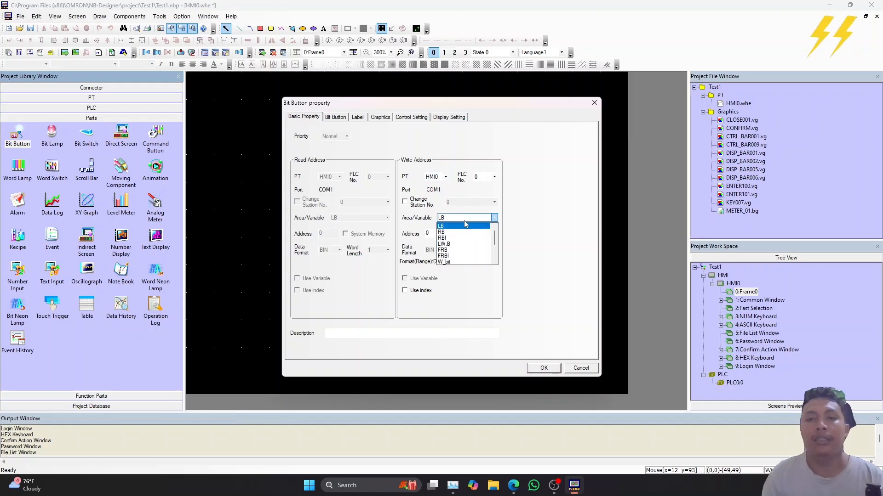
scroll(468, 252, "down", 2)
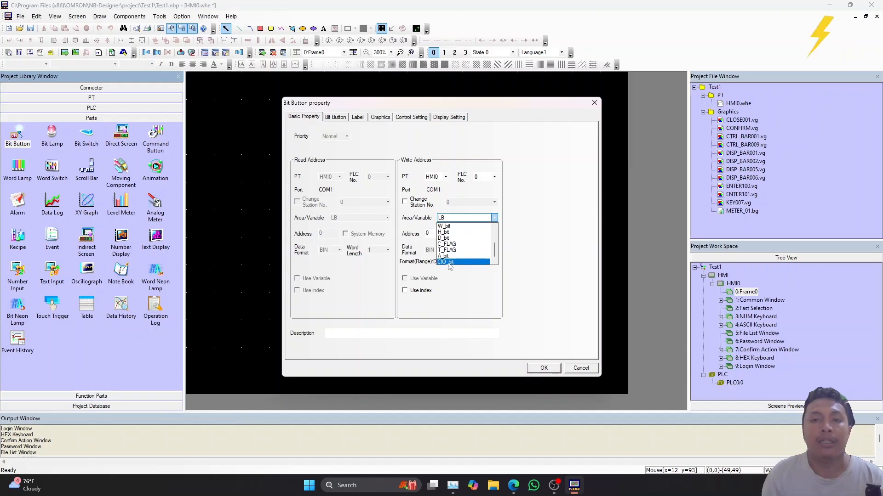
left_click(453, 262)
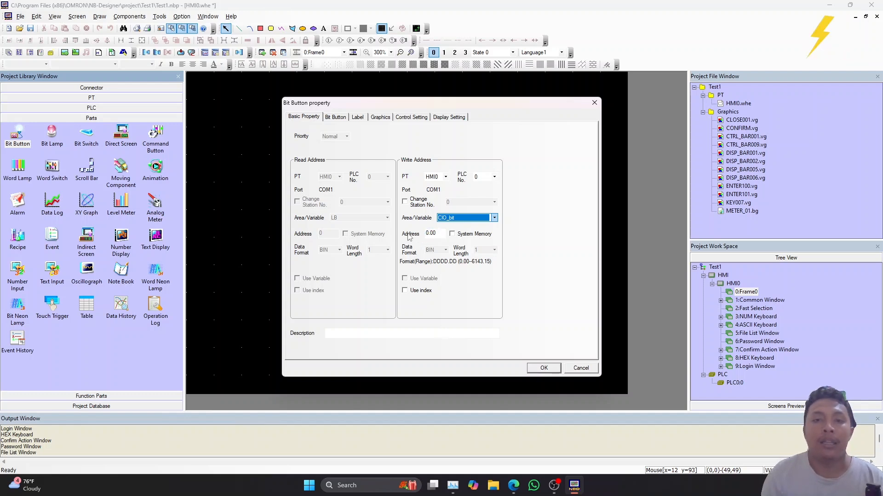
- Set the first bit button's type to Momentary
left_click(336, 117)
left_click(338, 134)
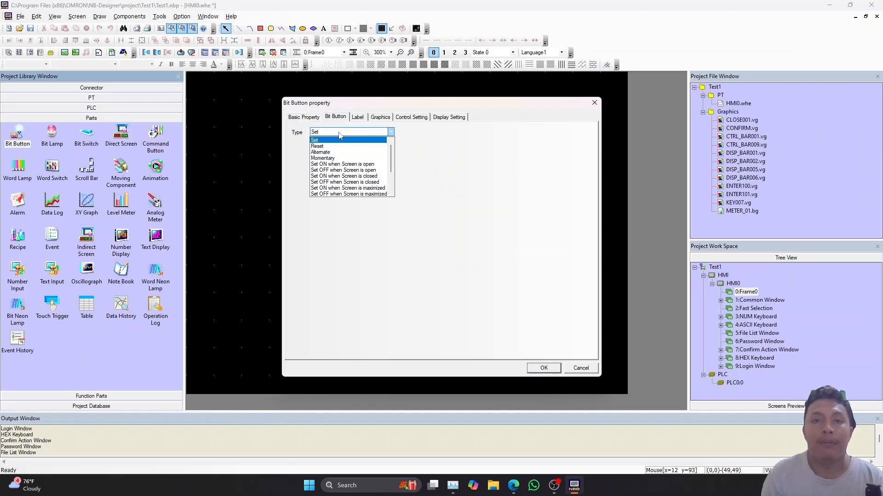
left_click(341, 158)
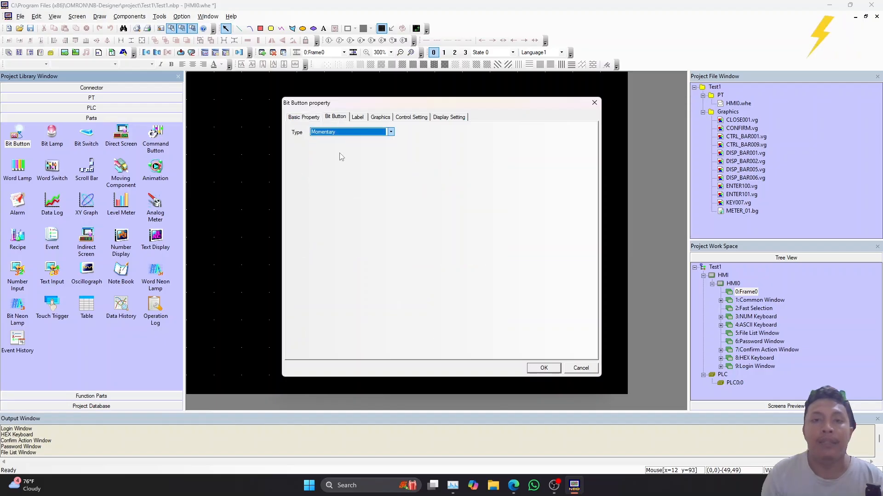
- Import the green bitmap button1-16.bg from the system graphics library's BG button folder as the button's graphic
left_click(367, 120)
left_click(380, 118)
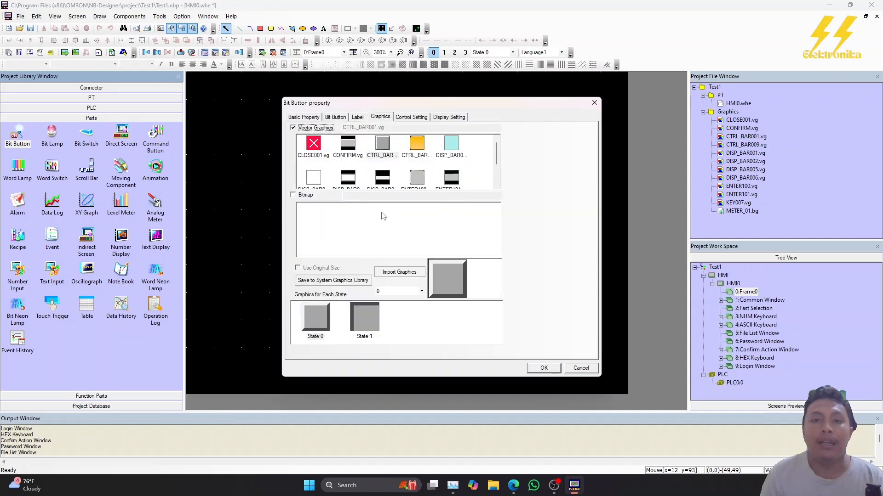
left_click(309, 197)
left_click(402, 271)
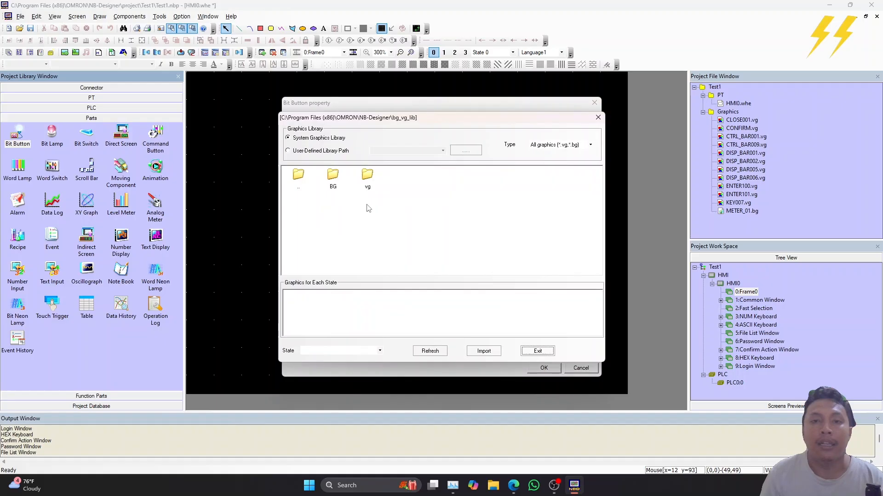
double_click(334, 177)
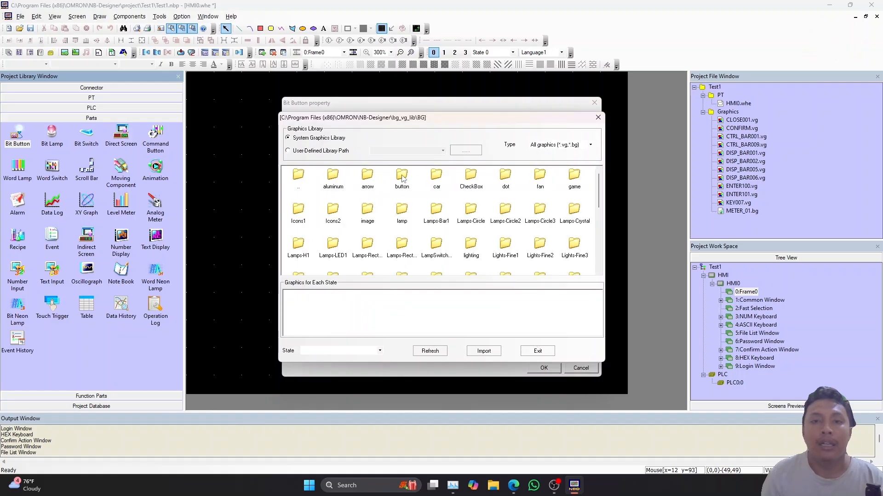
double_click(398, 180)
left_click(370, 209)
left_click(436, 211)
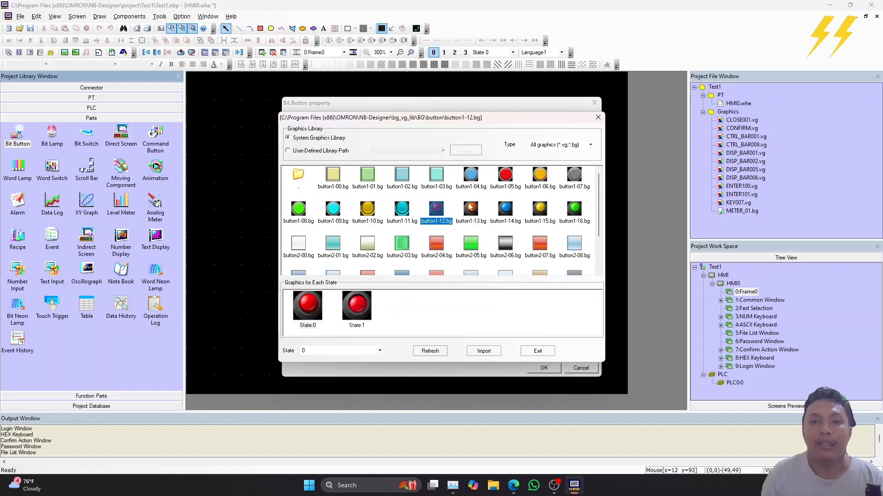
left_click(298, 210)
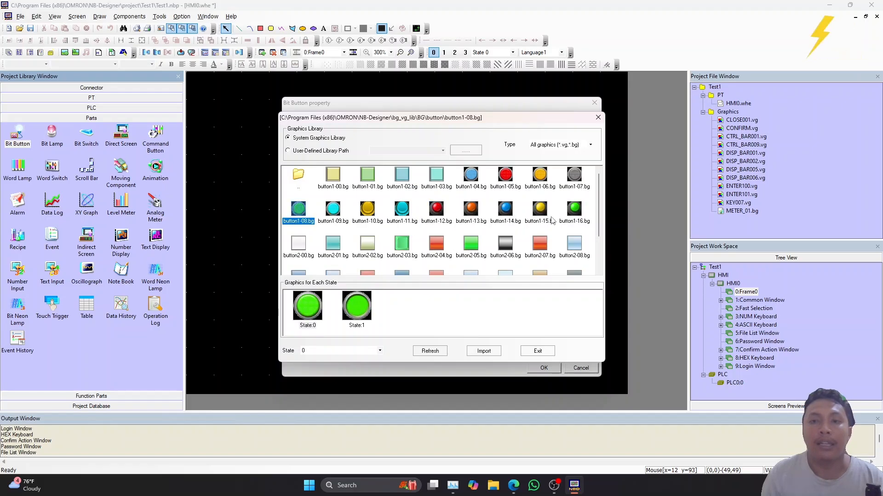
left_click(573, 211)
left_click(481, 352)
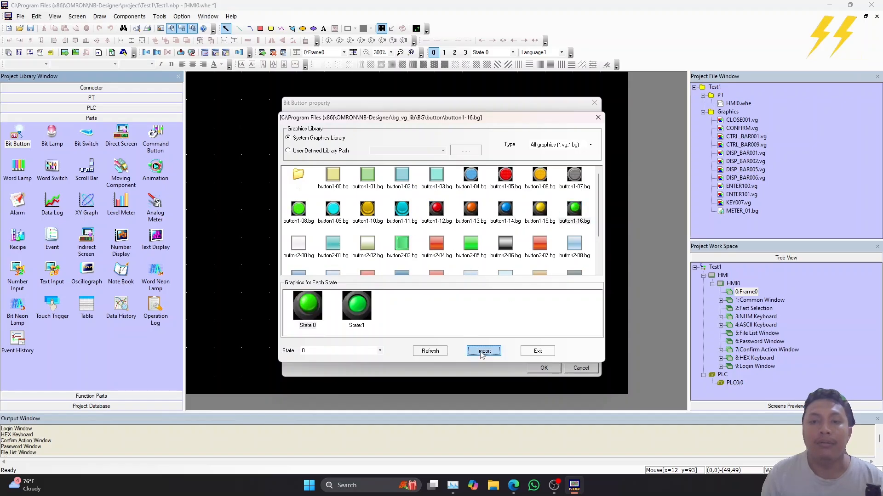
left_click(537, 351)
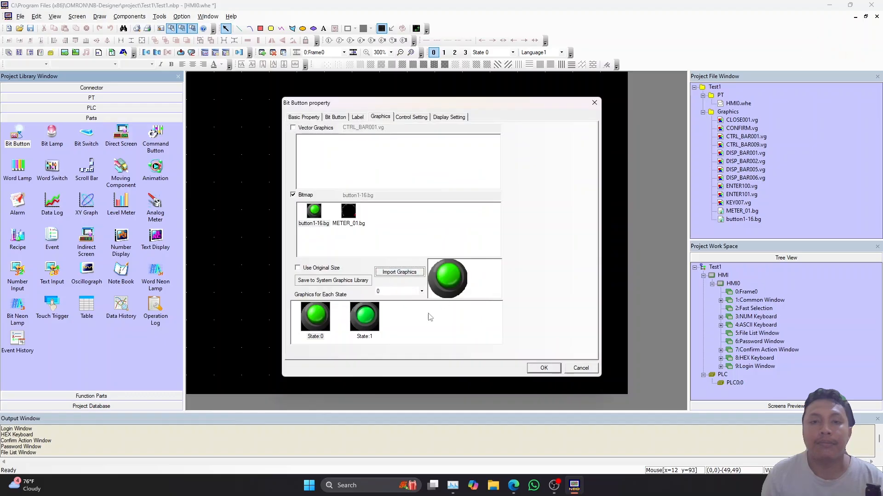
- Place the green button in the lower-left area of Frame0, then shift it slightly up and left
left_click(534, 368)
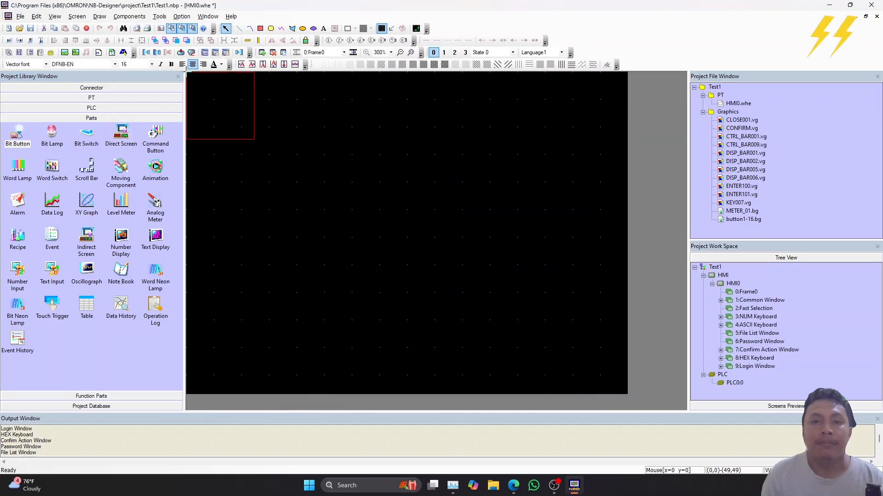
left_click(256, 279)
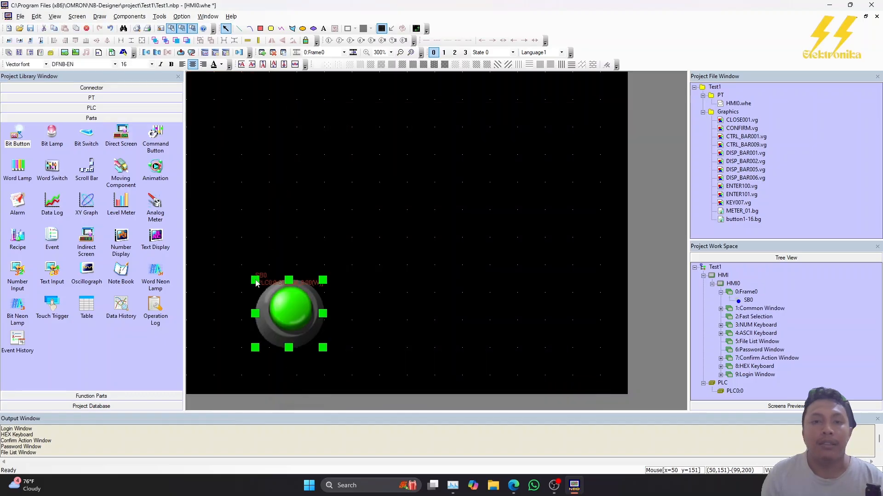
left_click_drag(284, 300, 270, 284)
left_click(356, 288)
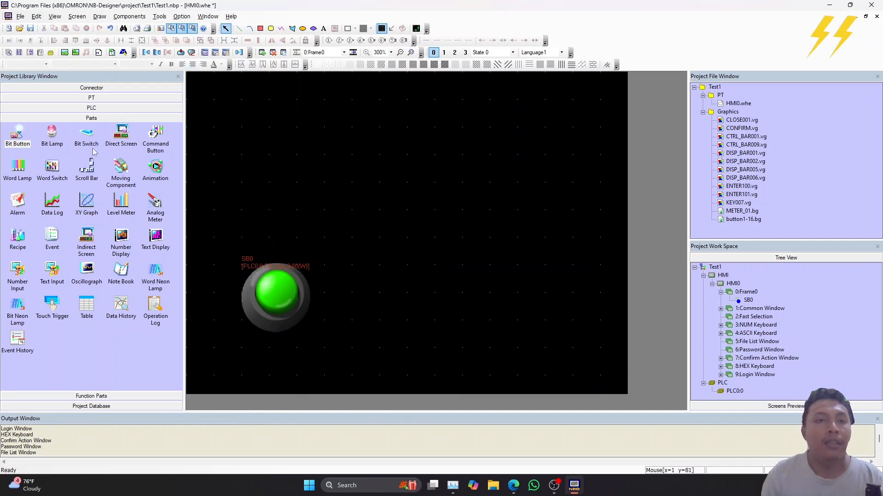
- Start a second Bit Button with write address area CIO_bit and address 0.01
left_click(22, 144)
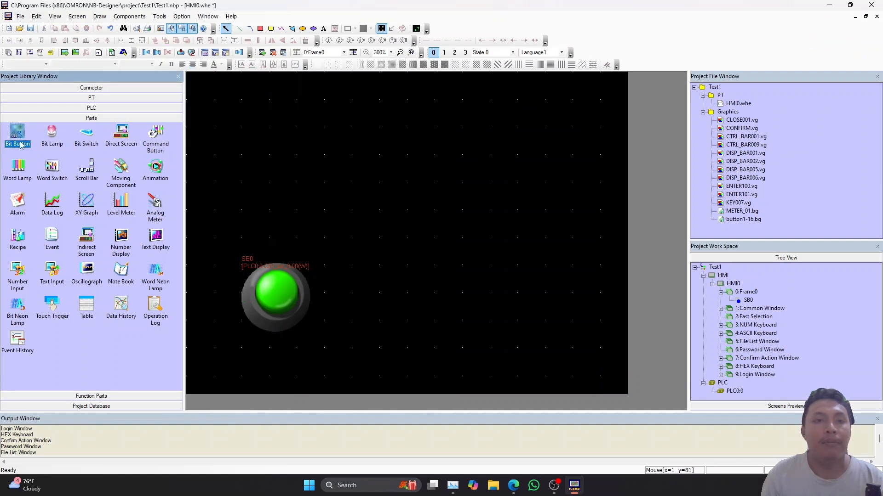
left_click(415, 270)
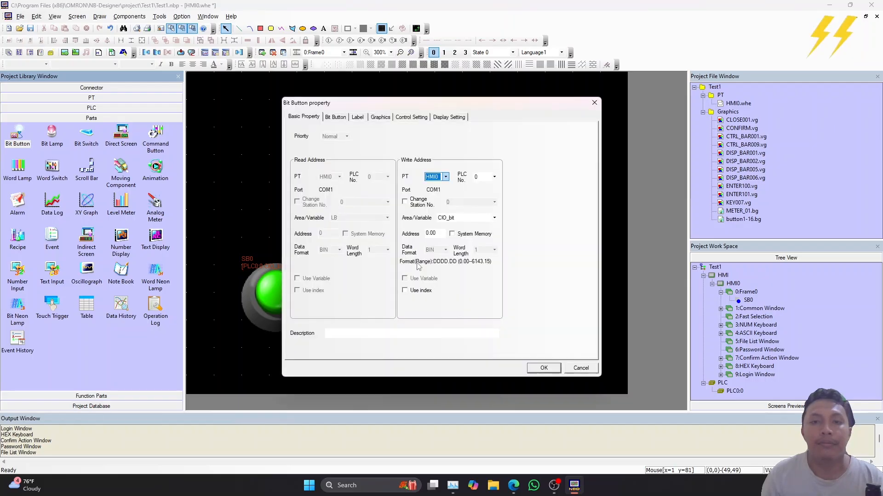
left_click(466, 220)
left_click(460, 259)
left_click(441, 233)
key("BackSpace")
type("1")
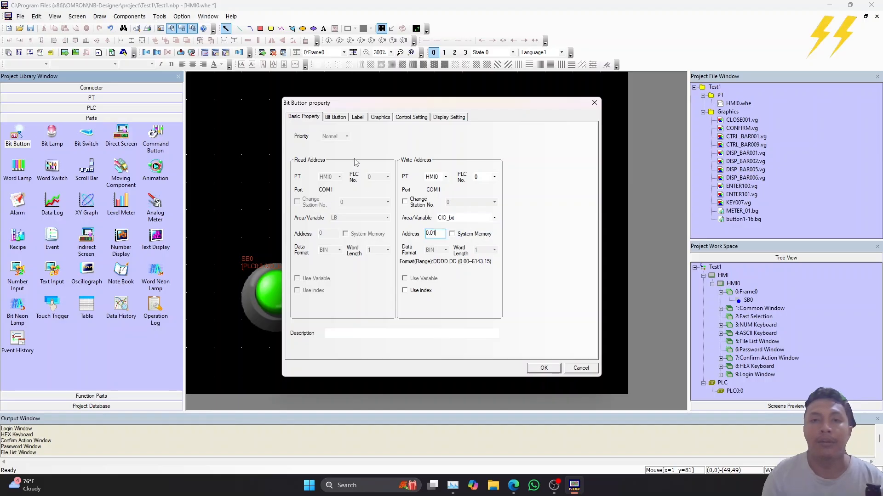
- Set the second bit button's type to Momentary
left_click(341, 118)
left_click(352, 134)
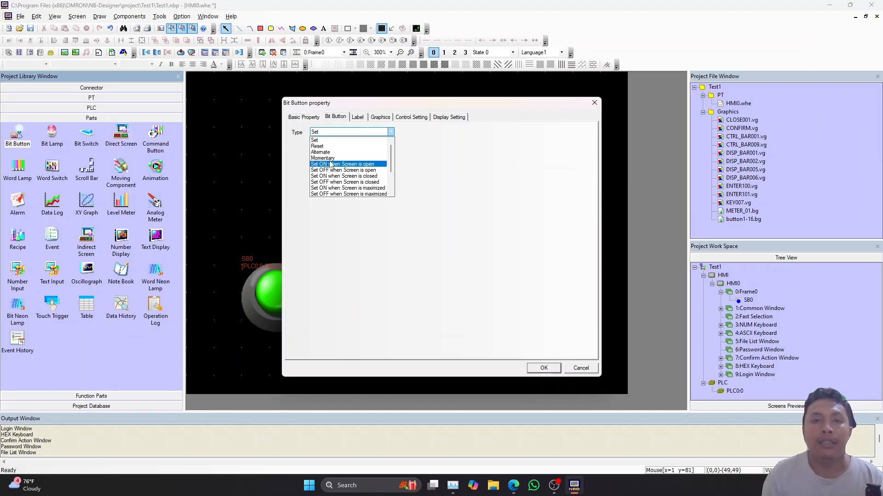
left_click(318, 161)
- Import the red bitmap button1-12.bg from the system graphics library's BG button folder as the second button's graphic
left_click(358, 118)
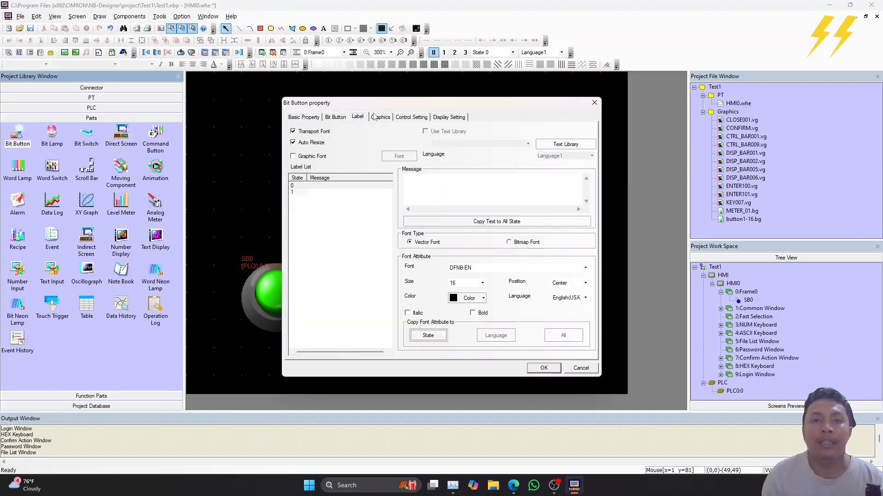
left_click(380, 117)
left_click(399, 272)
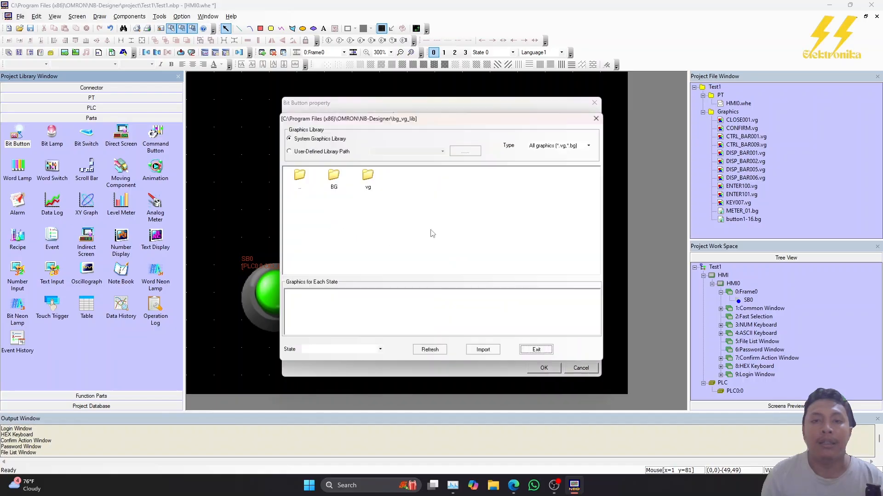
left_click(332, 176)
double_click(333, 176)
left_click(408, 184)
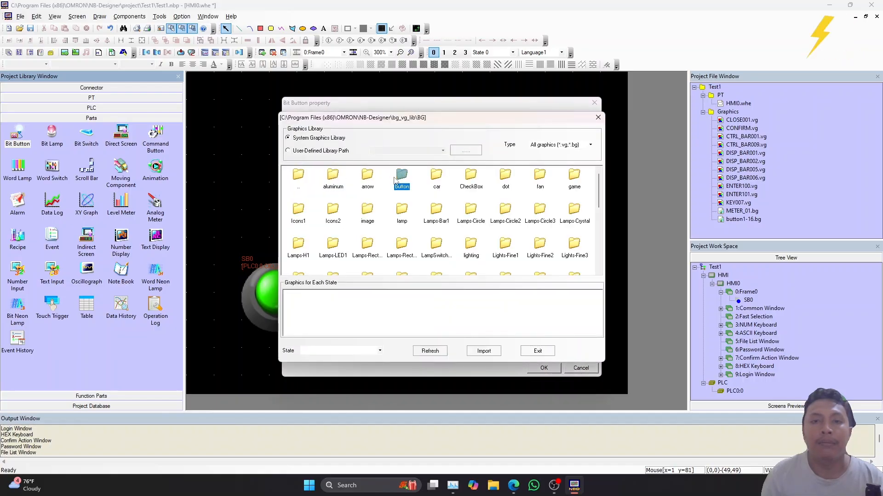
double_click(408, 184)
left_click(436, 209)
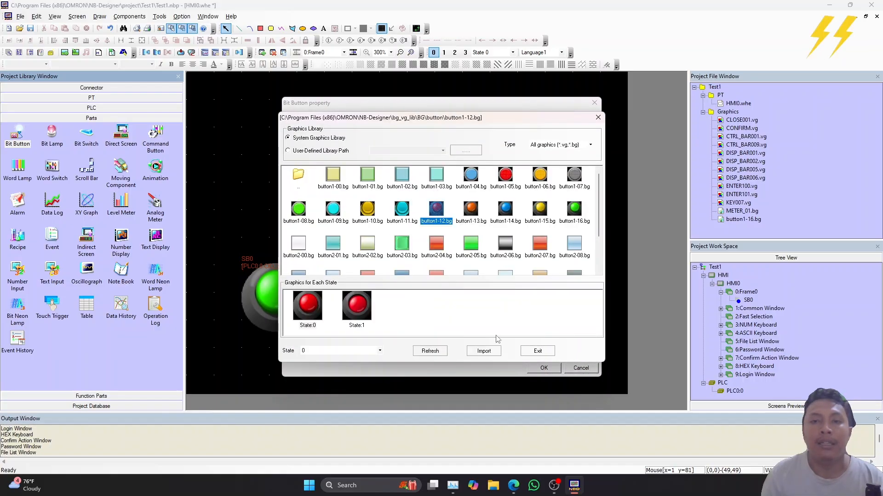
left_click(493, 354)
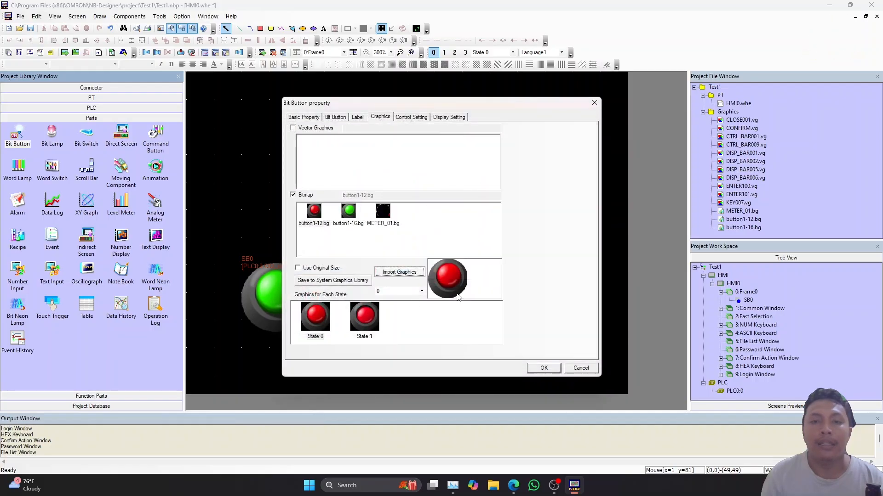
- Place the red button just right of the green one in Frame0, level with it, at about (110,138)
left_click(544, 369)
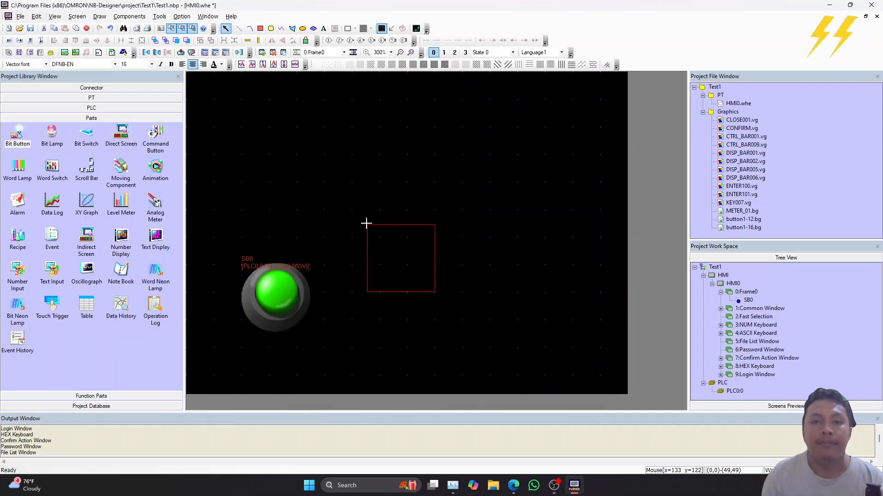
left_click(335, 256)
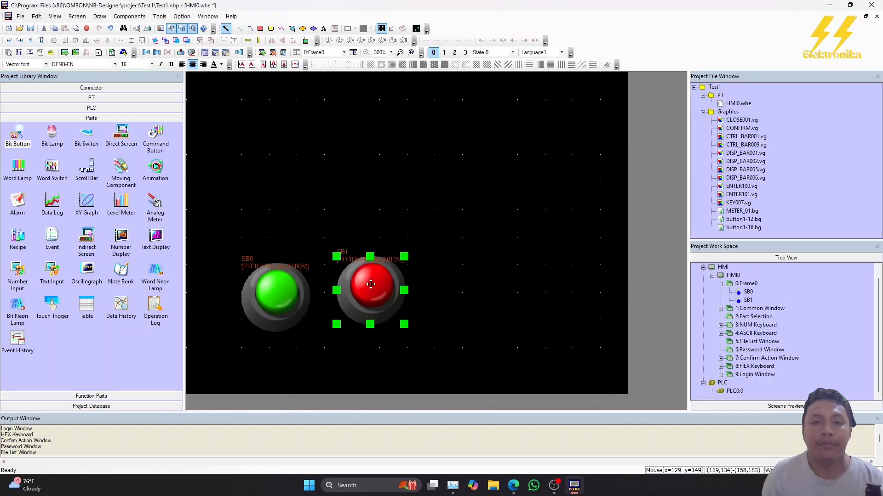
left_click(426, 291)
left_click(373, 287)
left_click_drag(372, 286, 374, 293)
left_click(445, 288)
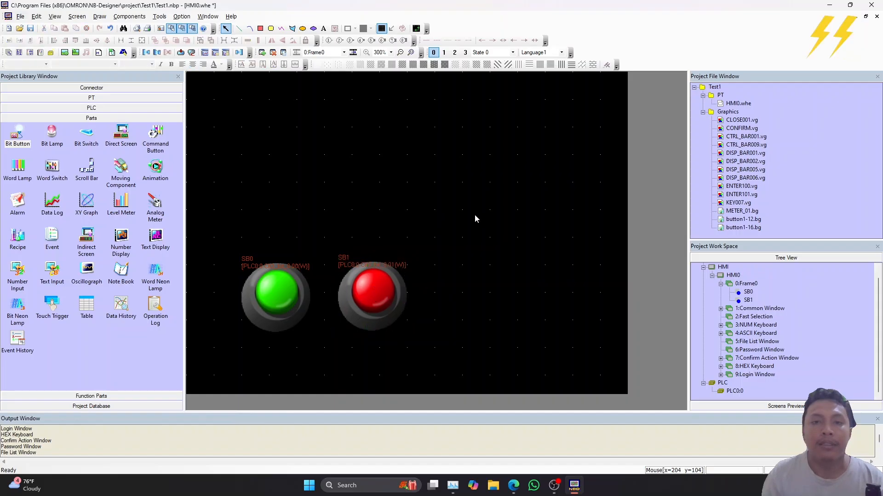
left_click_drag(293, 306, 216, 340)
left_click(284, 192)
left_click(261, 290)
left_click(293, 226)
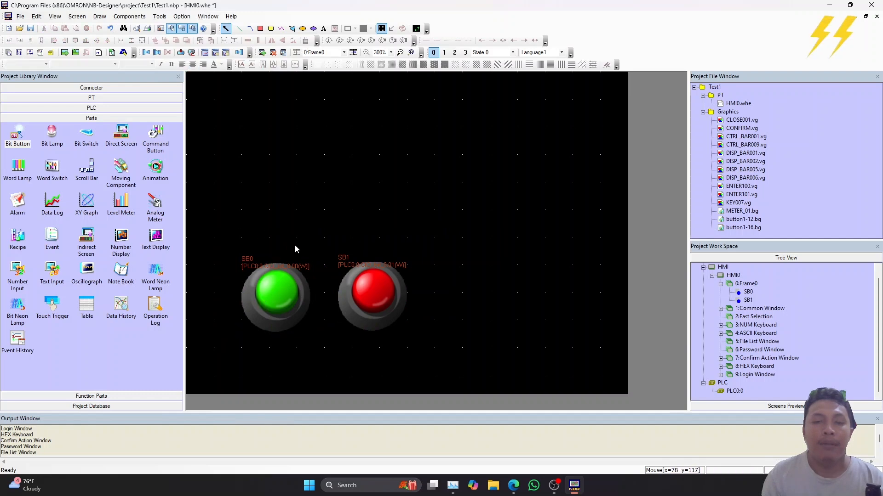
left_click(343, 281)
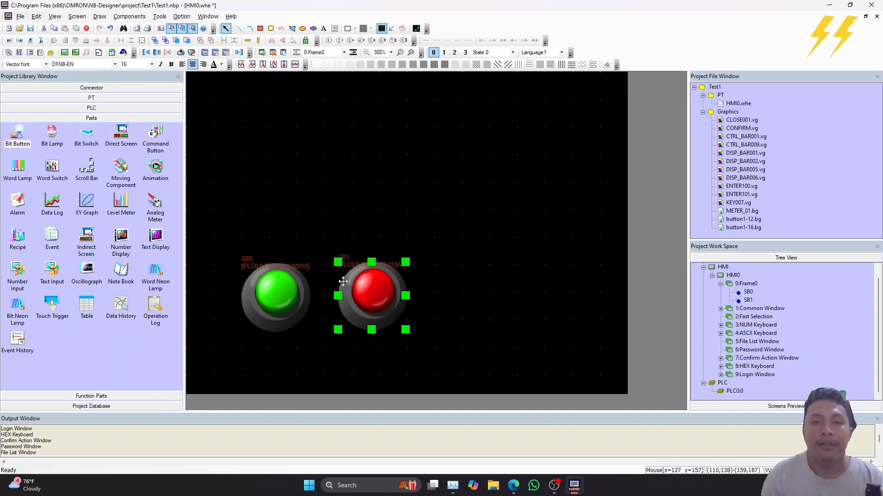
left_click(261, 286)
left_click(374, 200)
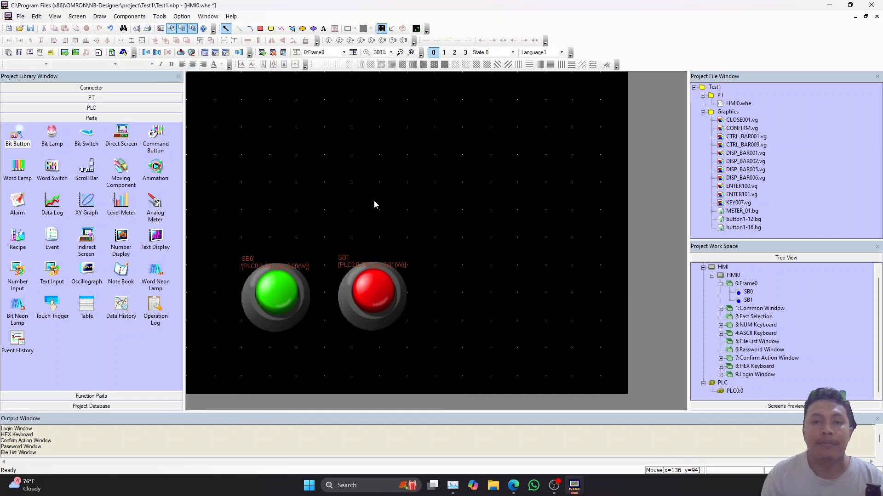
left_click(88, 137)
left_click(54, 138)
left_click(20, 135)
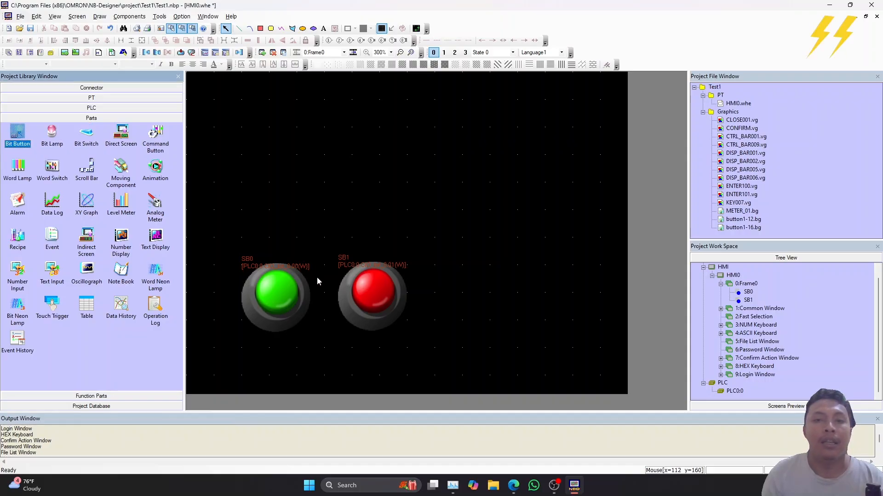
left_click_drag(216, 211, 473, 364)
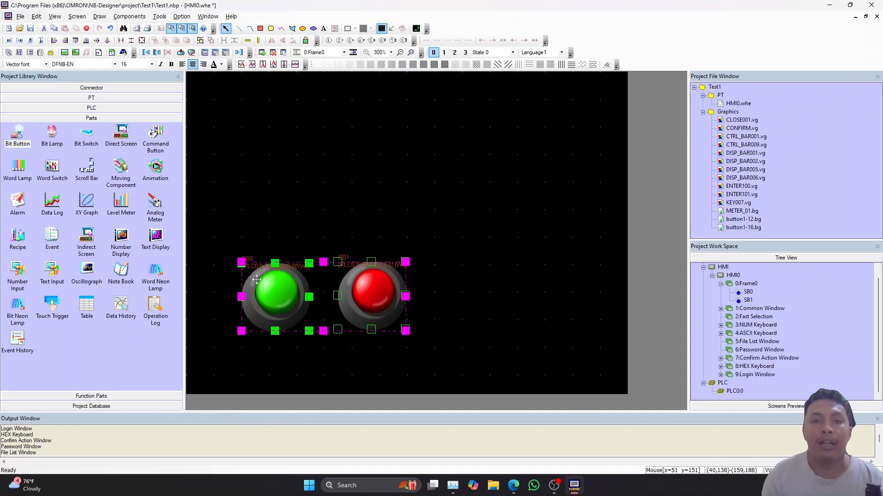
left_click(448, 265)
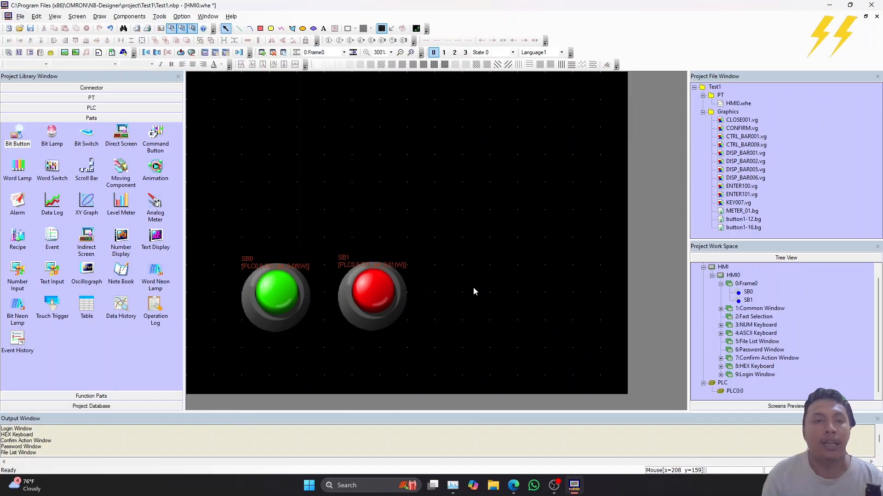
left_click_drag(220, 224, 493, 366)
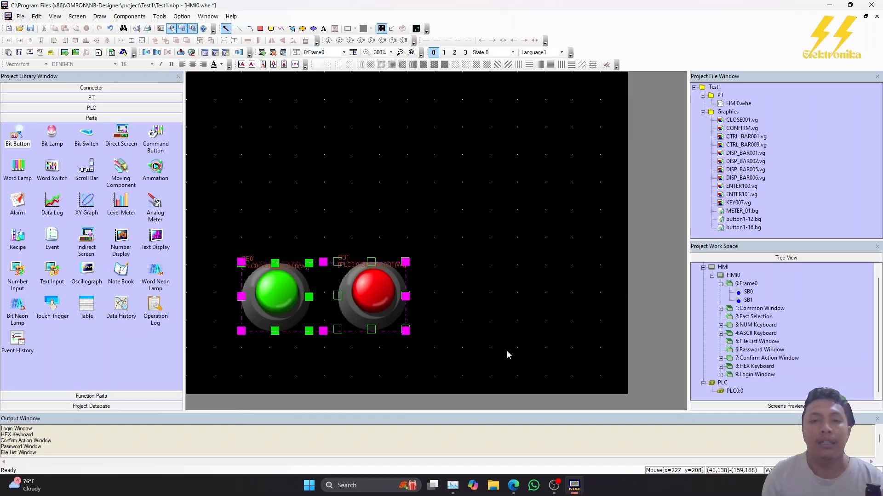
left_click(504, 302)
left_click_drag(466, 206, 225, 354)
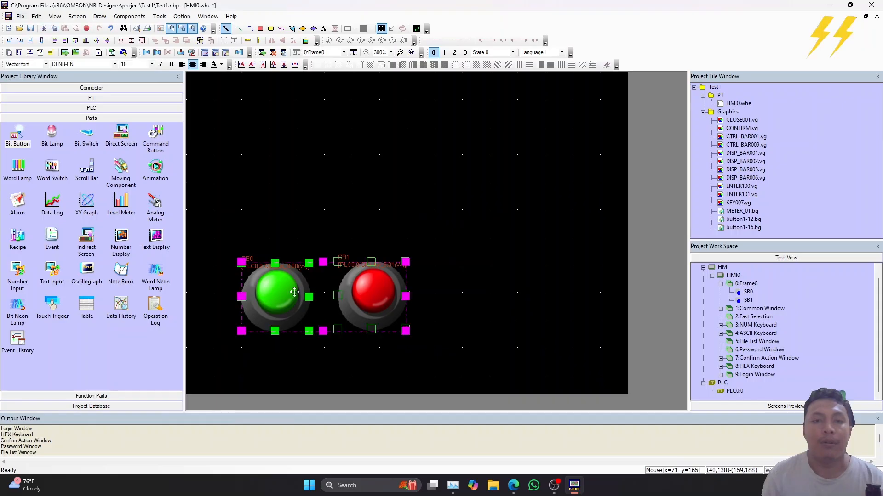
left_click(295, 220)
- Start a Bit Lamp with read address area CIO_bit and address 100.00
left_click(51, 134)
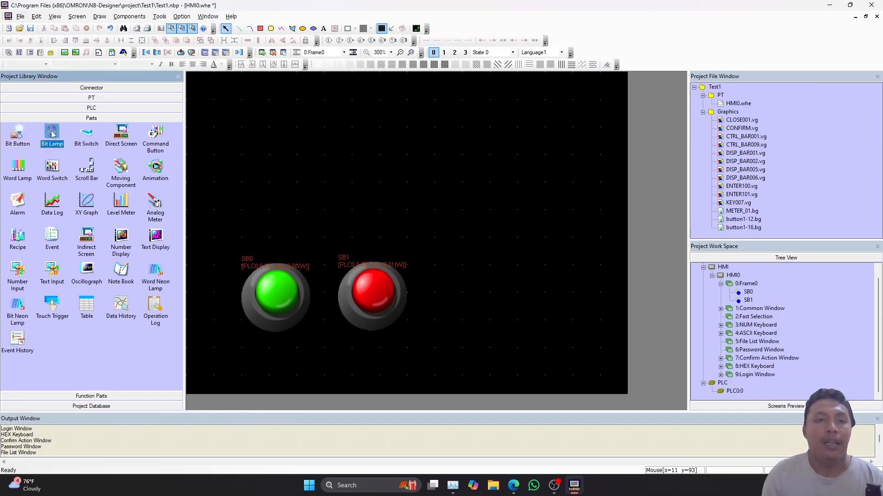
left_click(340, 149)
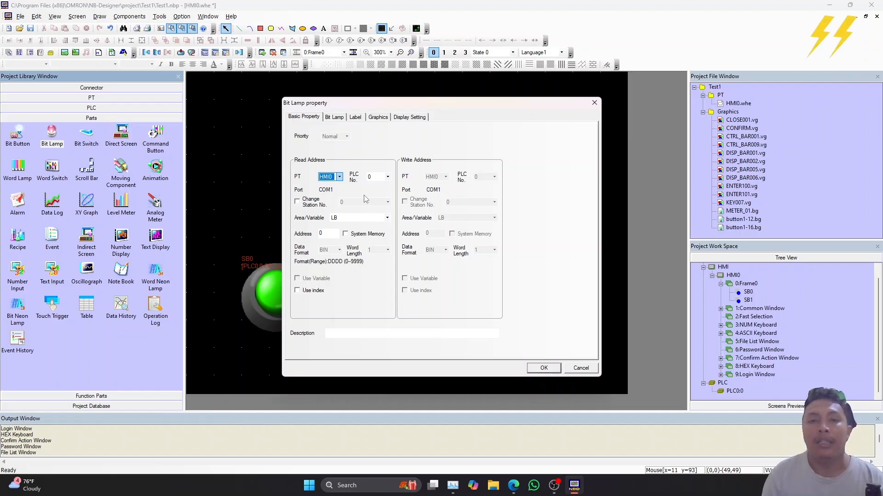
left_click(360, 217)
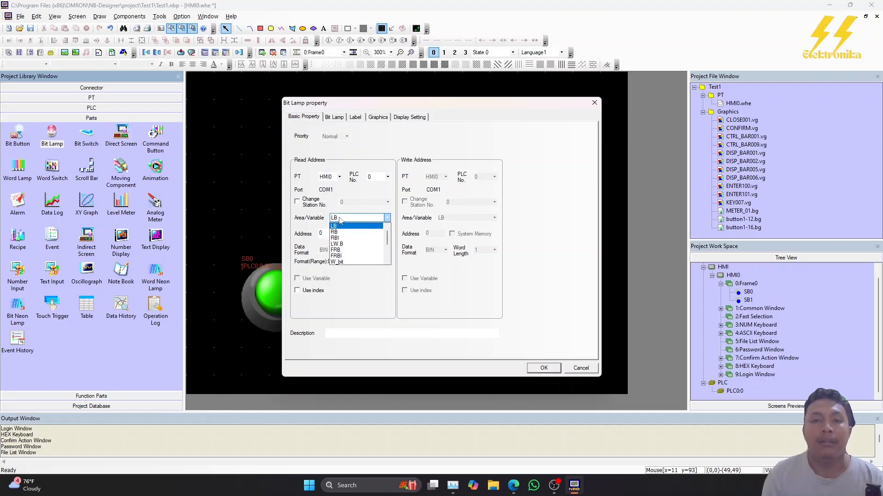
scroll(346, 250, "down", 2)
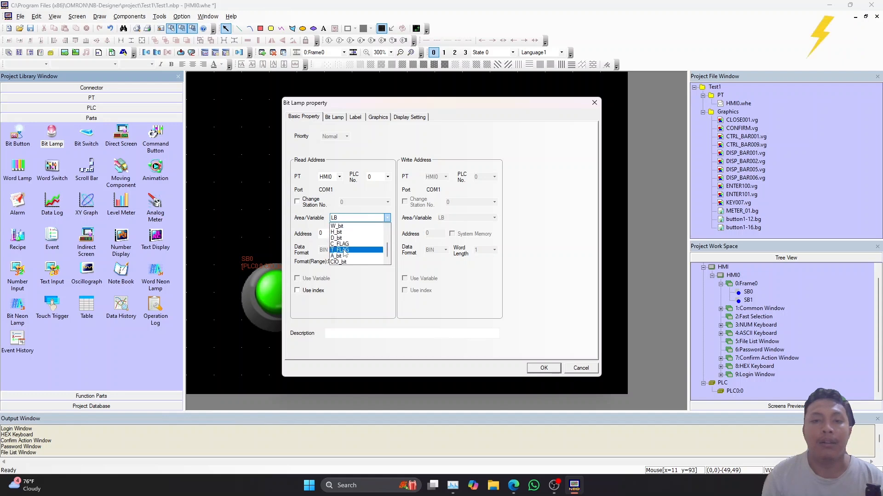
left_click(343, 261)
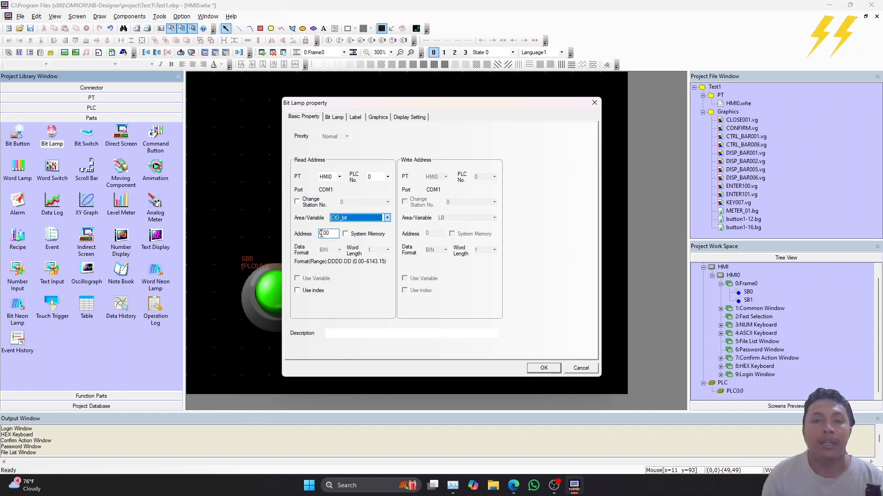
left_click(320, 234)
type("10")
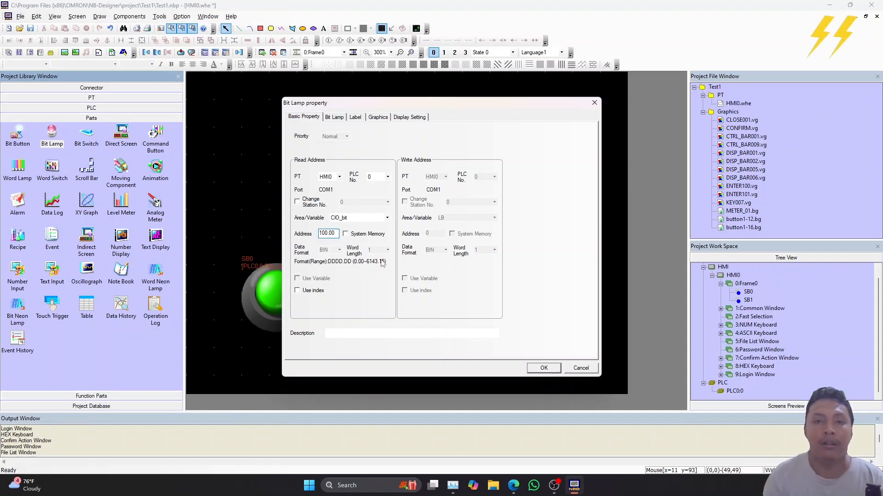
- Enable the lamp's bitmap graphic and import the green LP02_G.bg from the system graphics library's BG Lamps-Circle2 folder
left_click(339, 117)
left_click(354, 132)
left_click(361, 136)
left_click(355, 118)
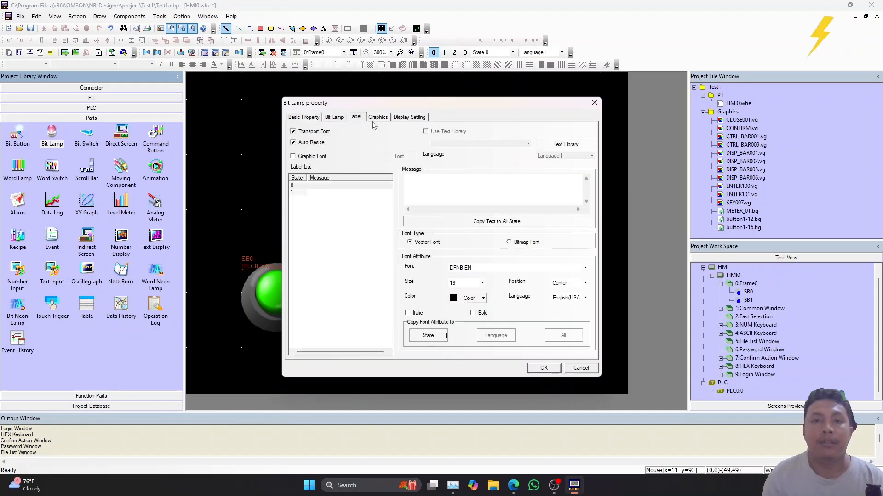
left_click(378, 117)
left_click(305, 195)
left_click(399, 273)
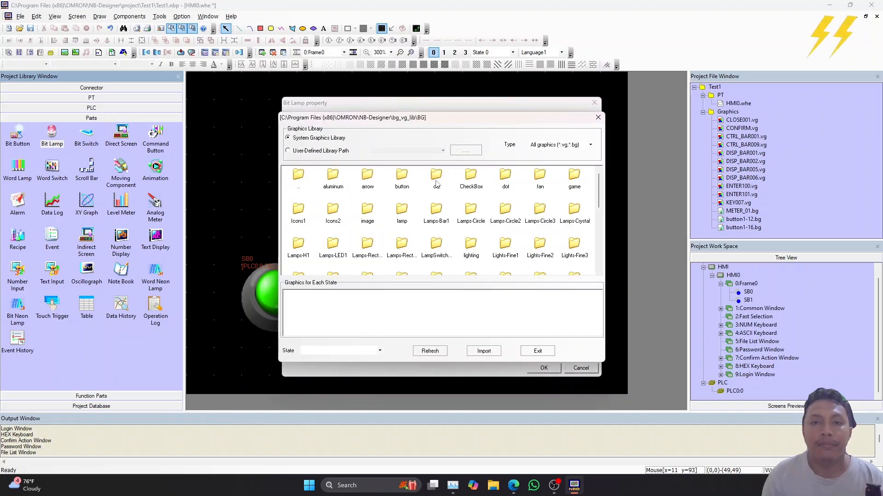
double_click(434, 212)
double_click(306, 175)
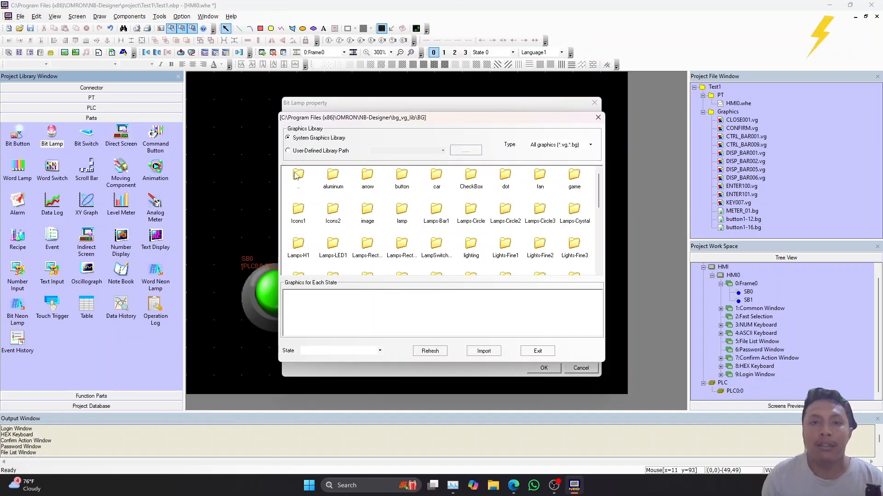
double_click(506, 212)
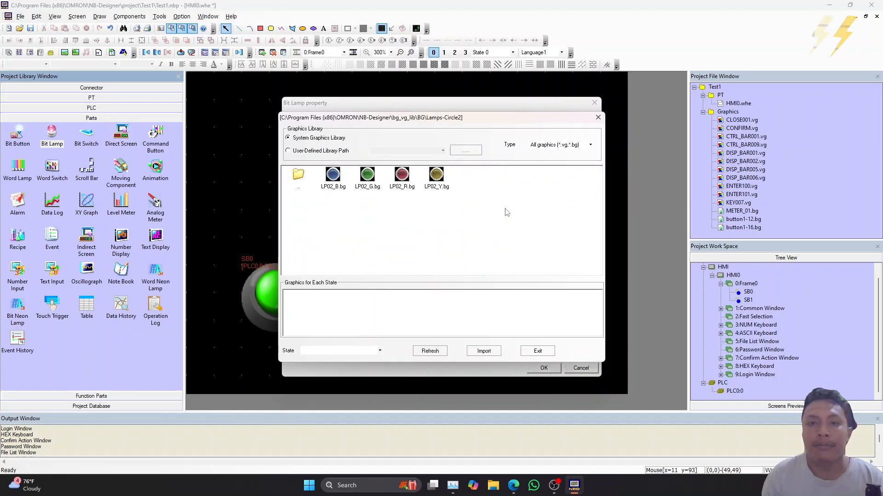
left_click(367, 179)
left_click(483, 350)
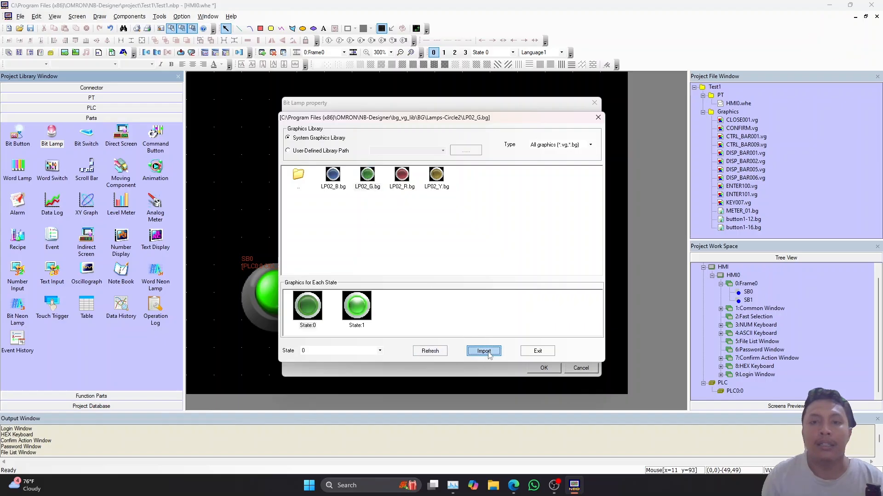
- Import the red LP02_R.bg, blue LP02_B.bg and yellow LP02_Y.bg lamp bitmaps from the same folder and close the library
left_click(401, 177)
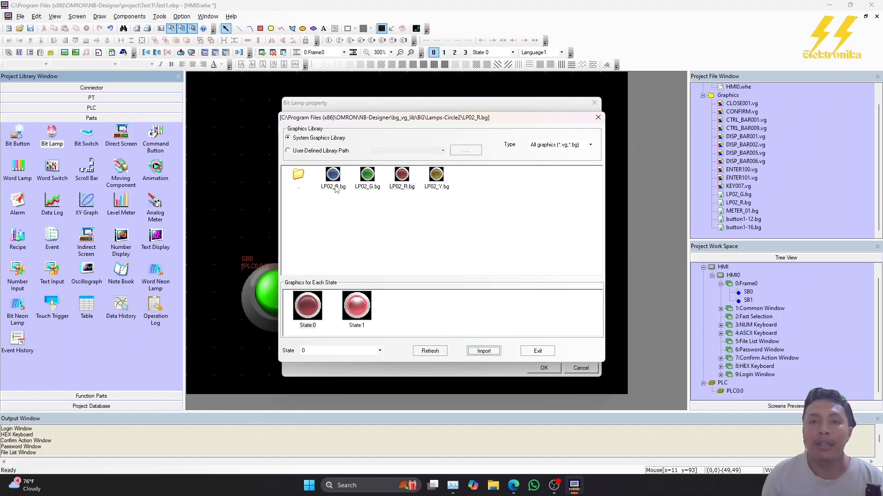
left_click(334, 186)
left_click(485, 352)
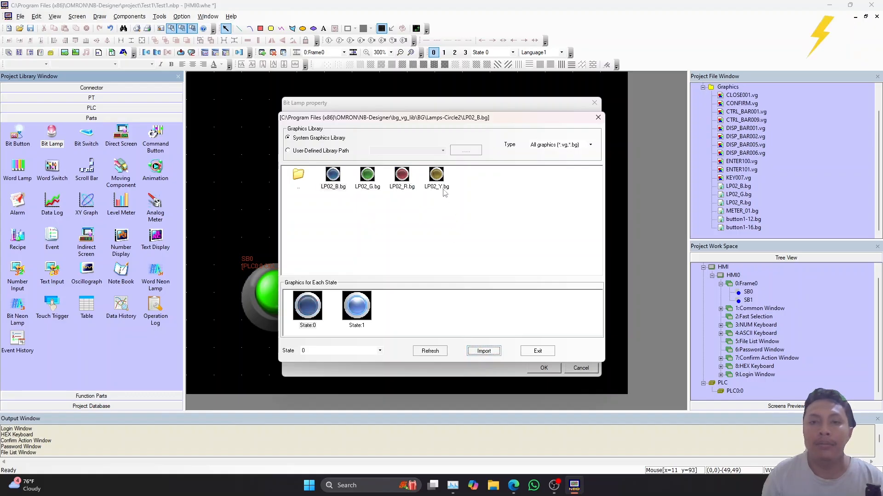
left_click(436, 176)
left_click(483, 352)
left_click(545, 354)
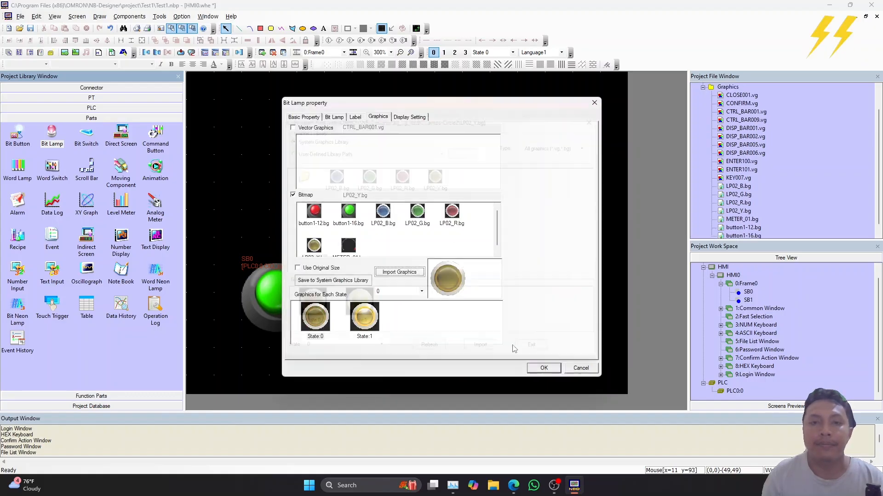
- Choose the red LP02_R.bg as the lamp's bitmap and place the lamp above the green button in Frame0, at about (40,39)
left_click(417, 212)
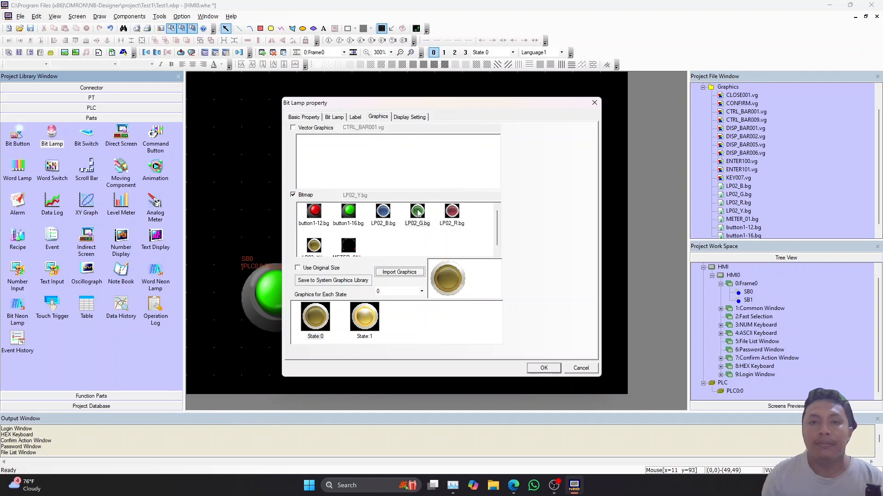
left_click(459, 216)
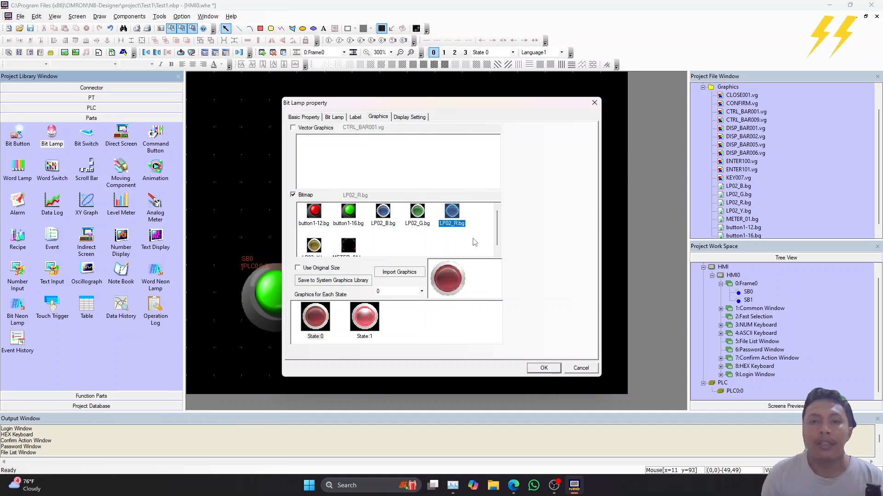
left_click(544, 368)
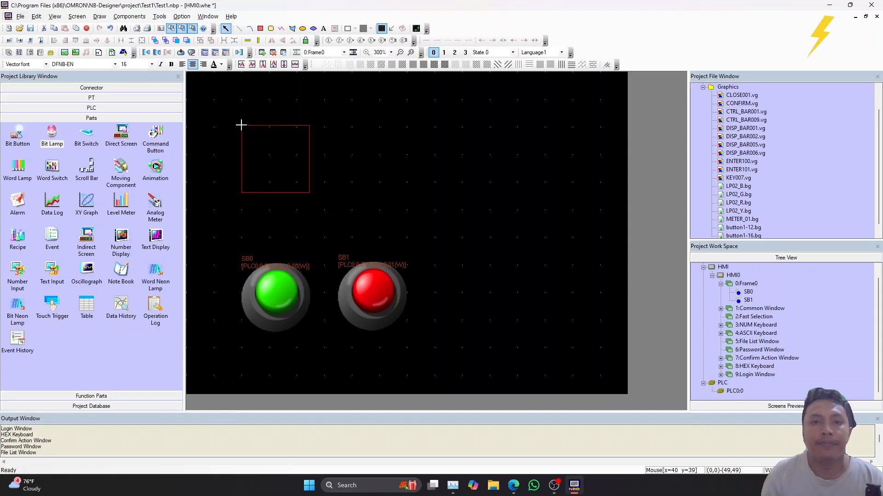
left_click(240, 125)
left_click(376, 180)
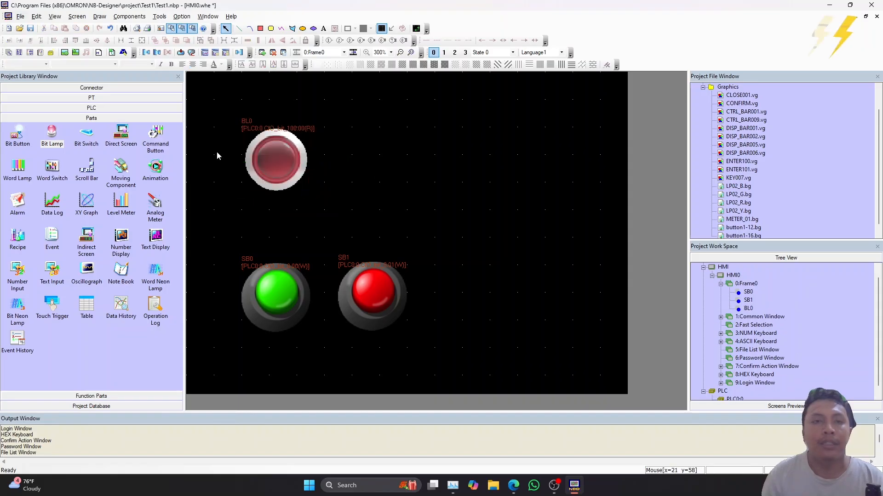
- Duplicate the red lamp and place the copy just right of the original
left_click(261, 151)
key("ctrl+c")
key("ctrl+v")
left_click_drag(295, 175, 356, 164)
- Duplicate the pair of red lamps and place the copies to their right, forming a row of four
left_click_drag(432, 105, 193, 212)
key("ctrl+c")
key("ctrl+v")
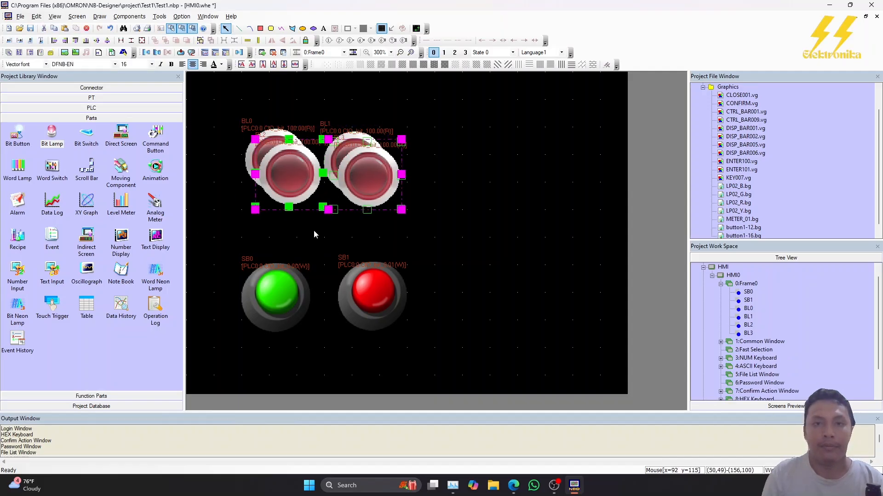
left_click_drag(368, 179, 501, 166)
left_click(520, 225)
left_click(508, 164)
- Align all four red lamps level with the first one
left_click_drag(583, 226, 209, 106)
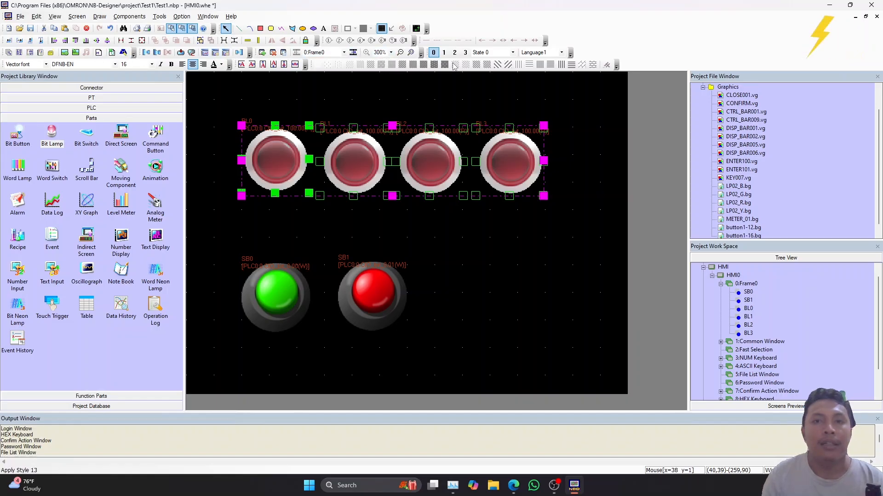
left_click(97, 42)
left_click(414, 237)
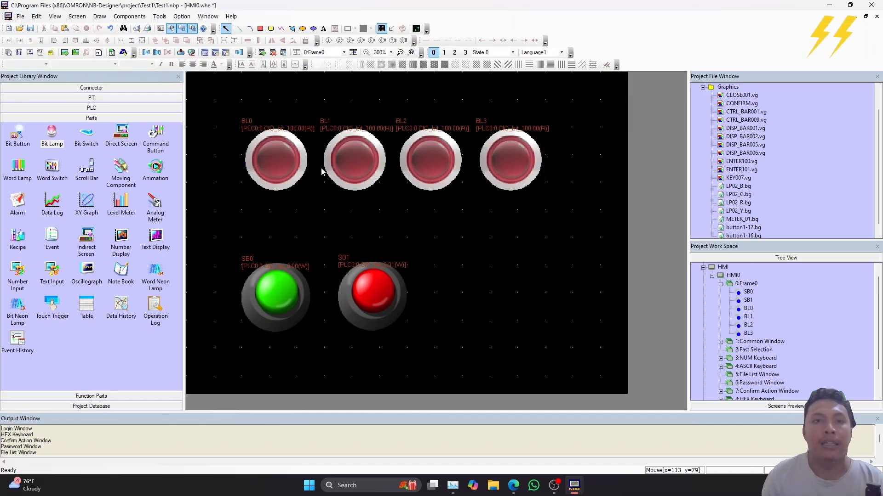
left_click(279, 282)
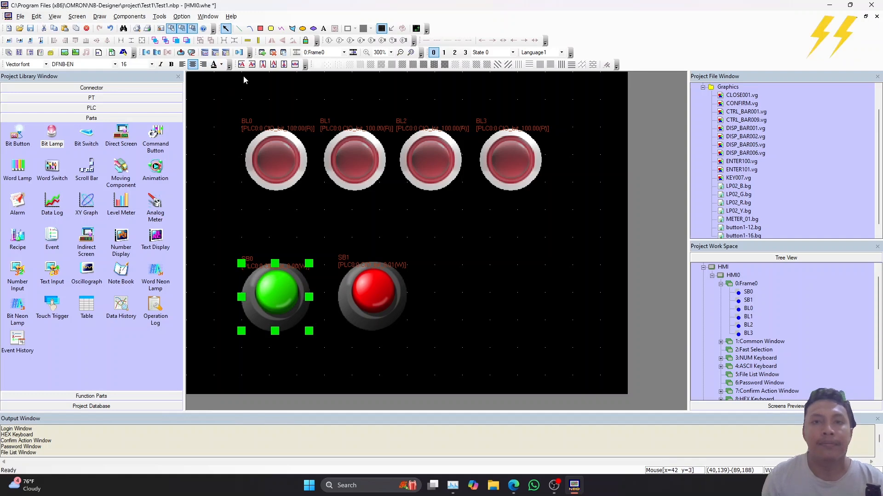
left_click(453, 241)
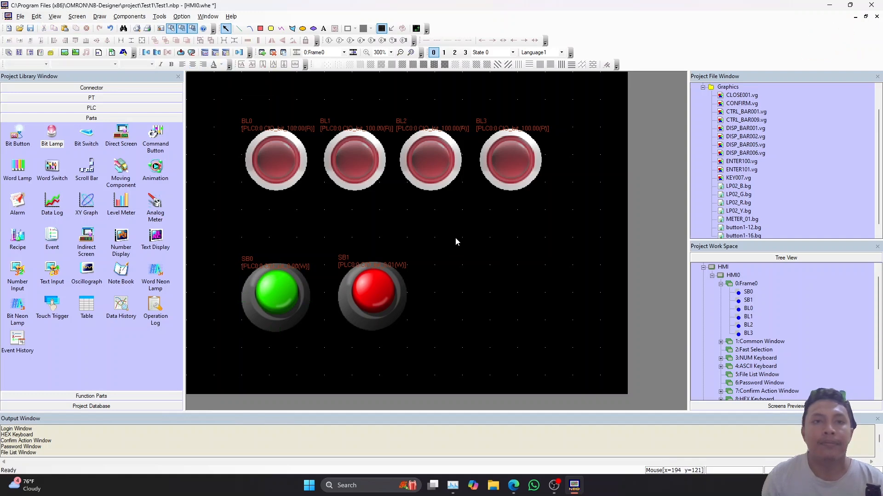
left_click(323, 29)
left_click(549, 109)
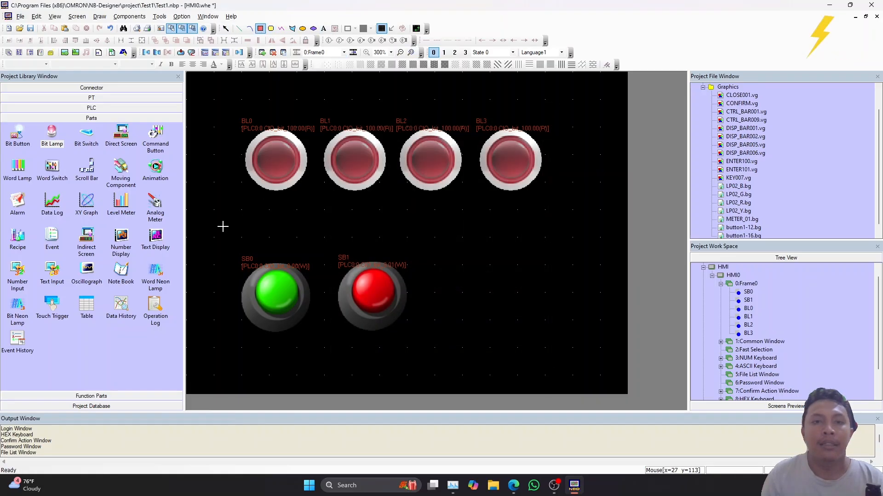
- Draw a filled rectangle over the two buttons from about (21,120) to (193,194) and send it behind them
left_click_drag(216, 237, 452, 339)
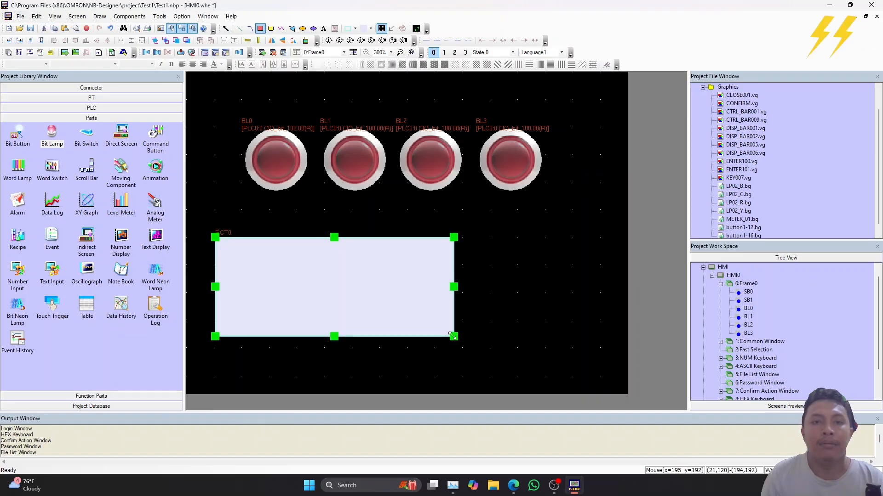
left_click(502, 321)
left_click(423, 283)
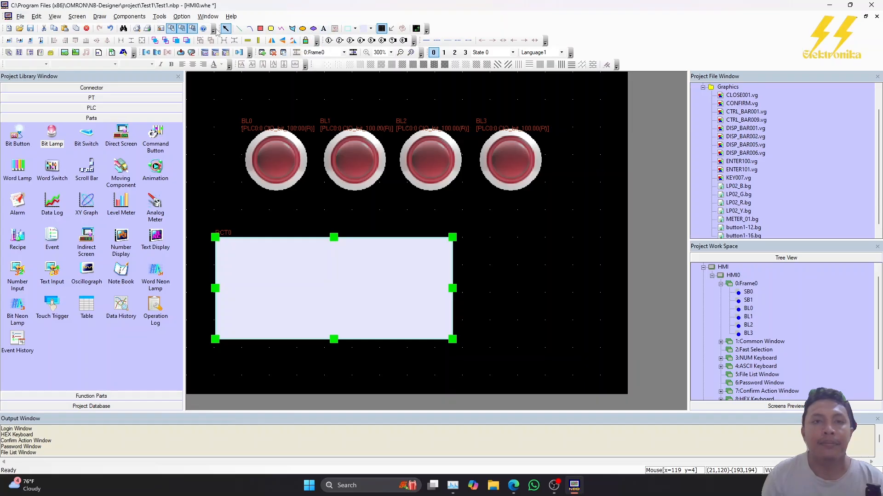
left_click(168, 41)
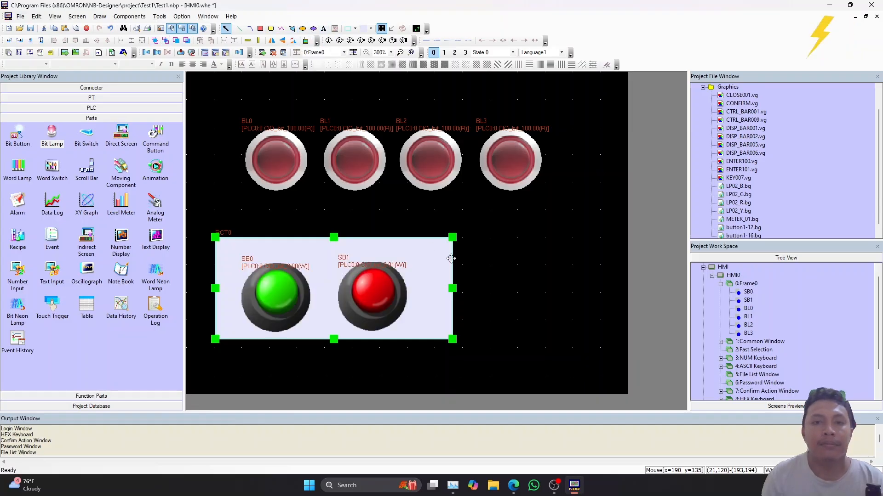
- Tighten the rectangle around the two buttons so it spans about (23,123) to (175,193)
left_click_drag(453, 290, 426, 289)
left_click(465, 299)
left_click(331, 334)
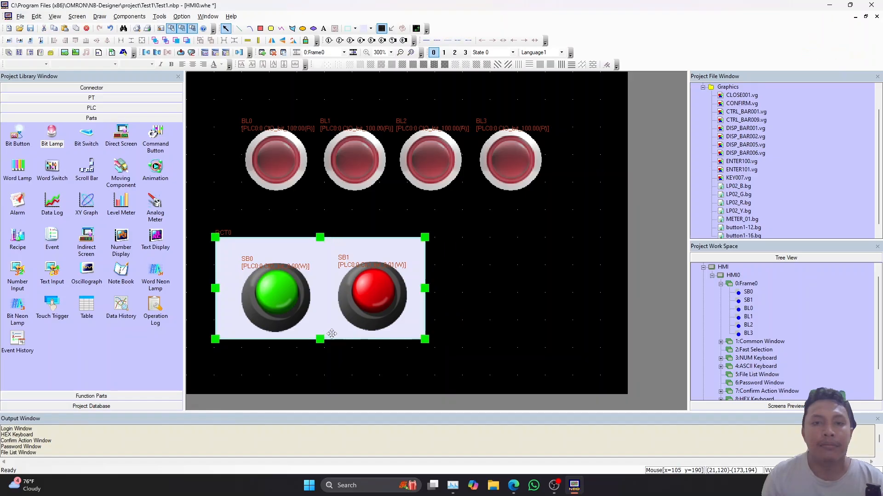
mouse_move(320, 340)
left_mouse_down()
mouse_move(323, 352)
mouse_move(332, 334)
mouse_move(322, 351)
mouse_move(322, 339)
left_mouse_up()
left_click(501, 275)
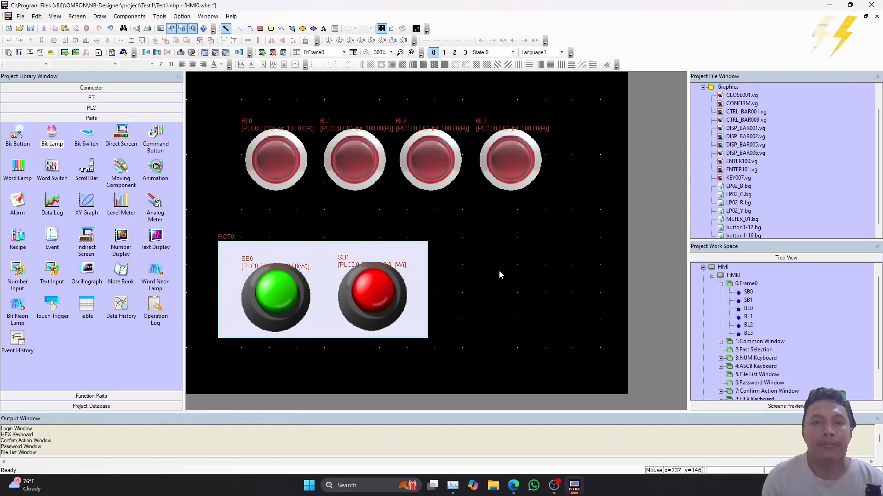
left_click(322, 245)
left_click(325, 245)
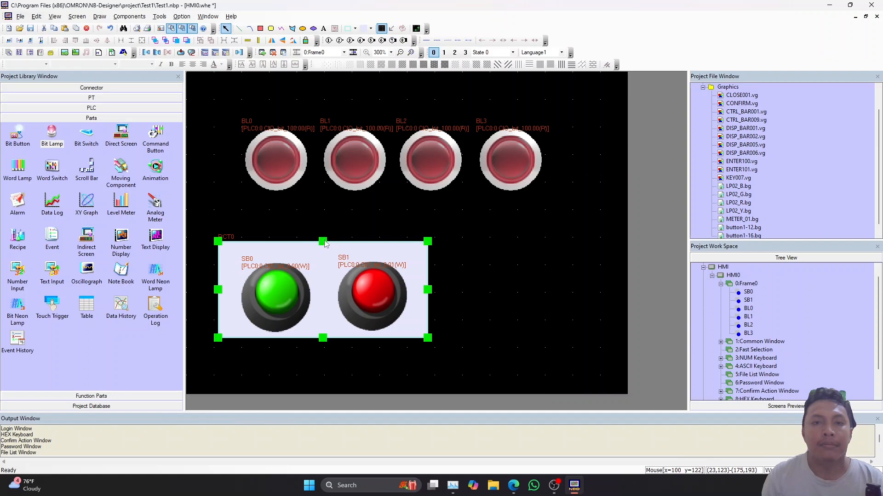
- Lower the upper edge of the rectangle behind the buttons so it spans about (23,131) to (175,193)
left_click_drag(324, 242, 324, 251)
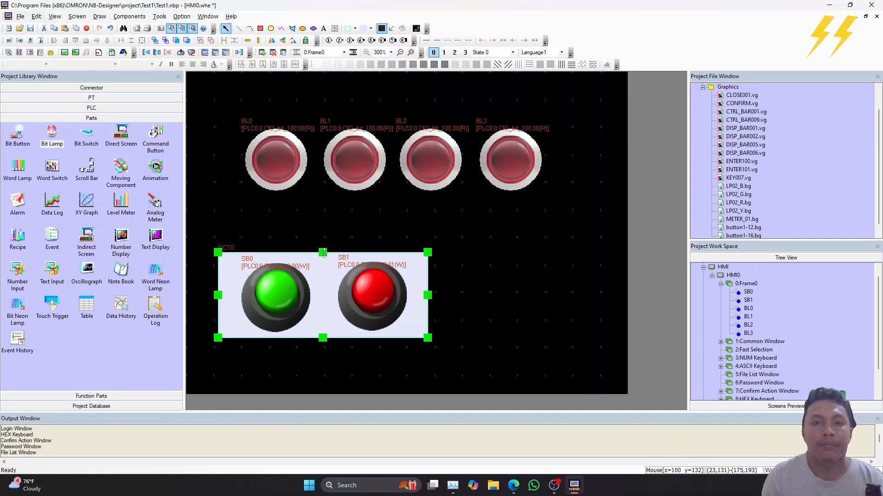
left_click(499, 266)
- Look through the line and background color settings of the rectangle behind the buttons, keeping its current colors
double_click(327, 259)
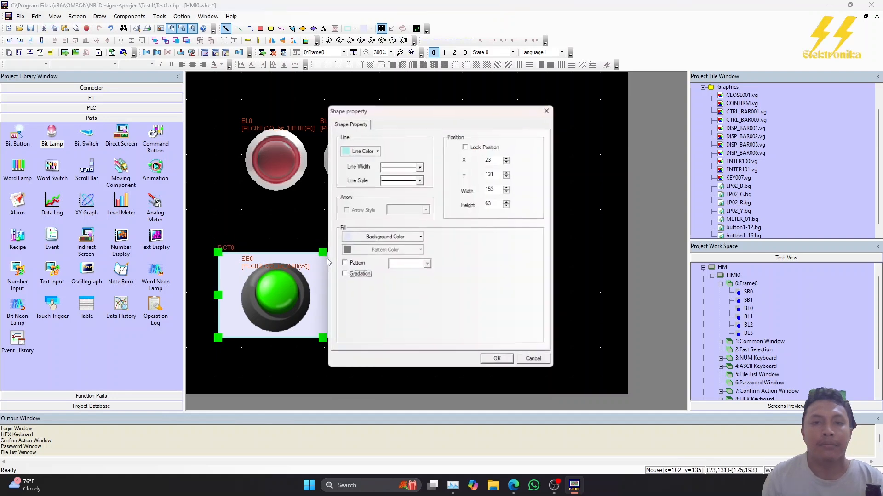
left_click(376, 150)
left_click(376, 150)
left_click(376, 150)
left_click(374, 171)
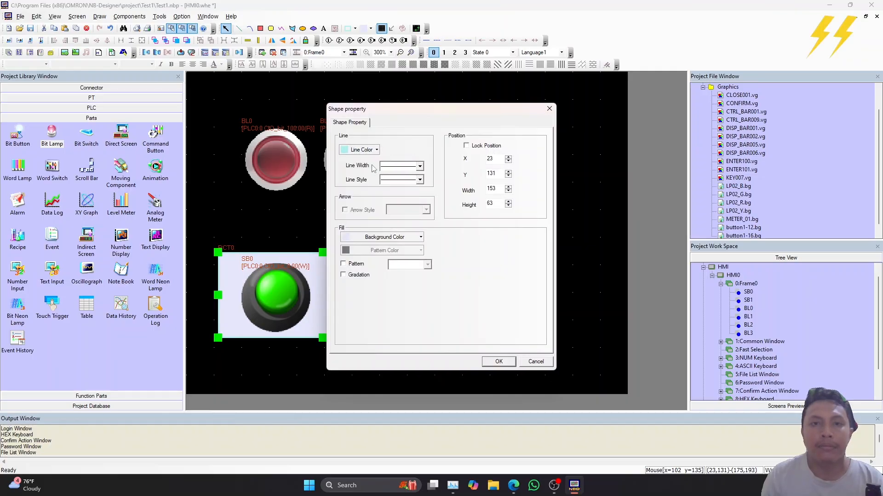
left_click(415, 238)
left_click(415, 237)
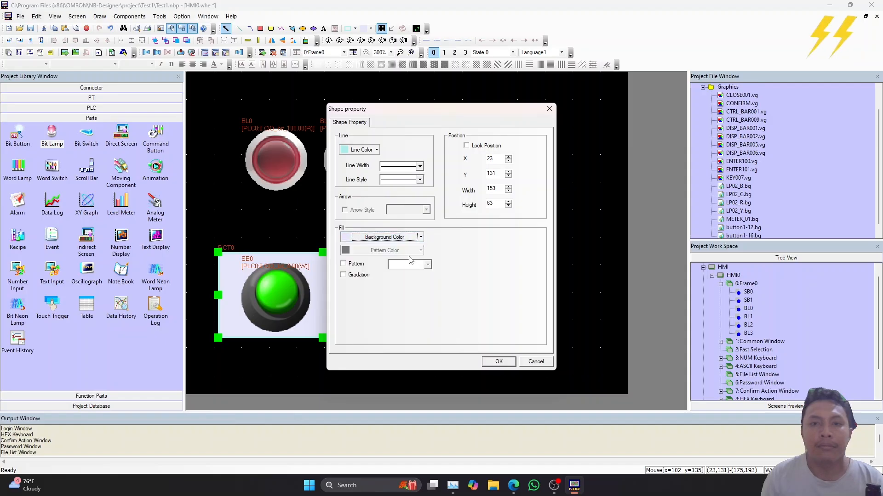
left_click(498, 361)
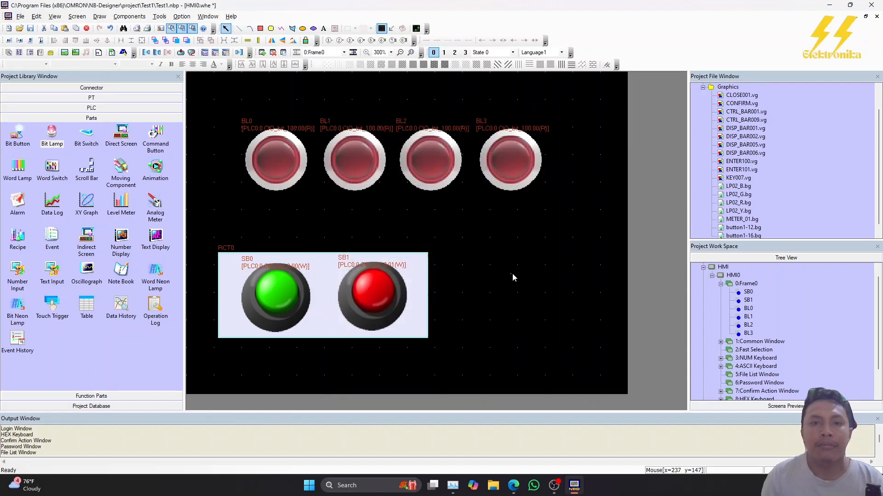
- Duplicate the rectangle behind the buttons and place the copy over the lamp row at about (21,32)
left_click(322, 255)
key("ctrl+c")
key("ctrl+v")
left_click_drag(345, 288, 325, 138)
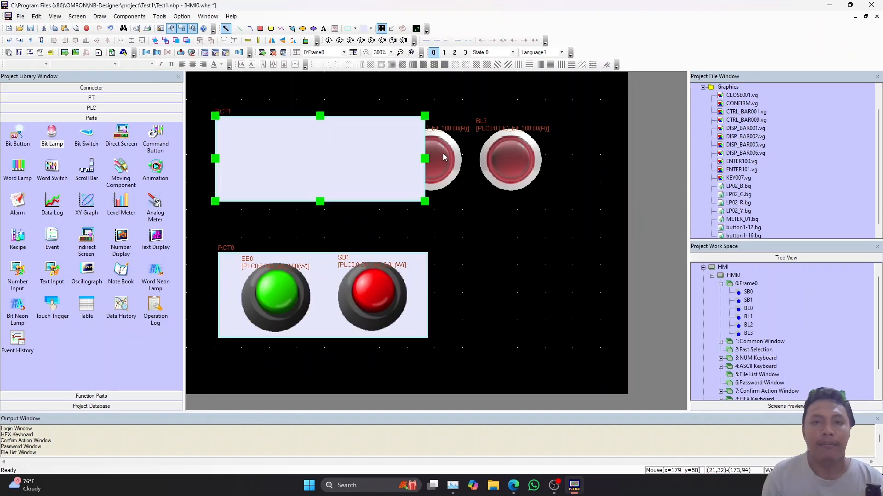
- Widen the copied rectangle across all four lamps, spanning about (21,32) to (281,94), and send it behind them
left_click_drag(427, 160, 516, 154)
key("ctrl+z")
left_click(380, 162)
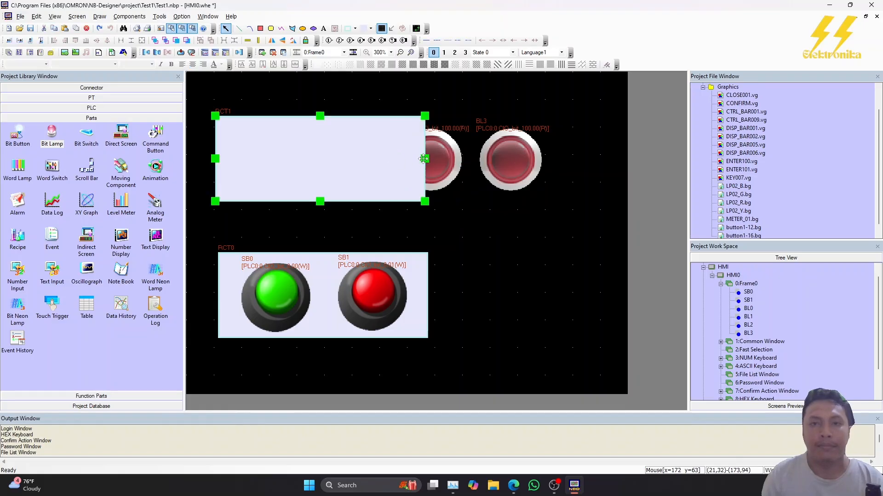
left_click_drag(423, 159, 574, 160)
left_click(172, 42)
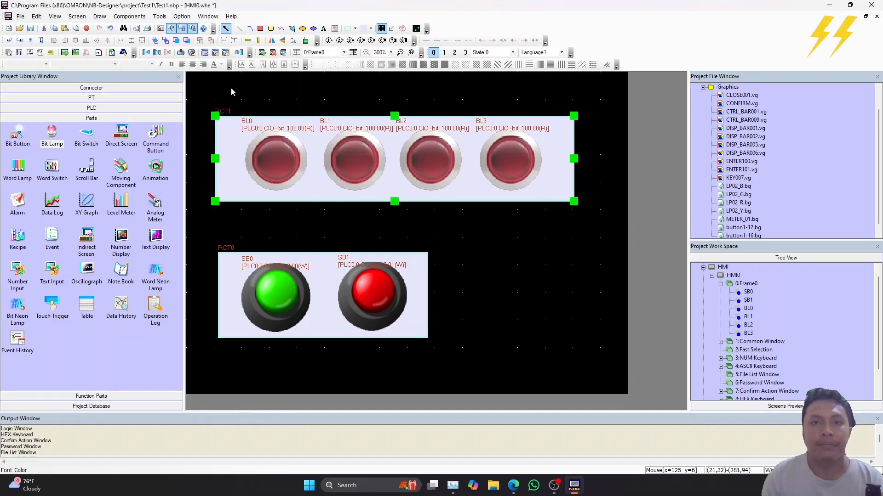
left_click(528, 241)
left_click(445, 193)
left_click(523, 238)
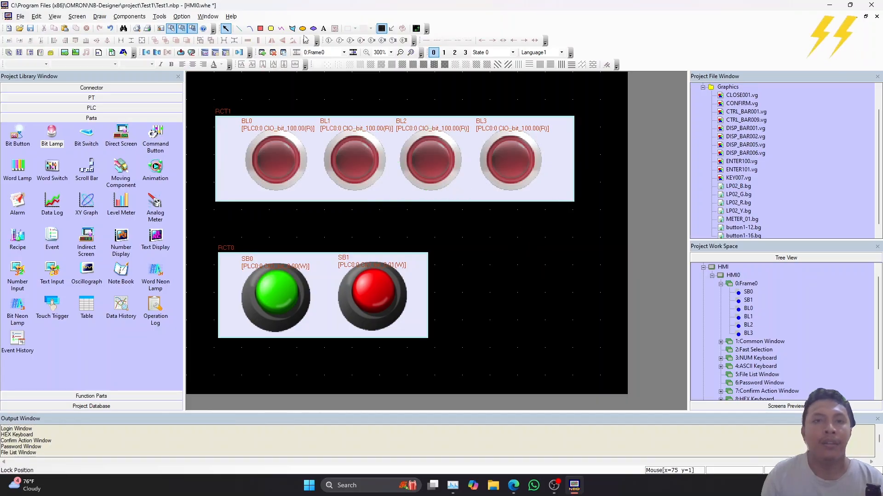
- Create a text object reading INPUT in the DFNB-EN font at size 24
left_click(324, 29)
left_click(427, 156)
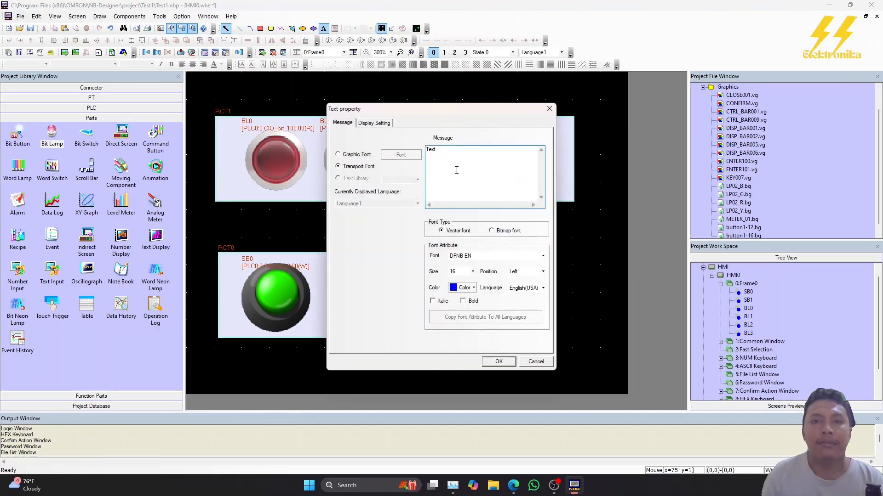
type("IN")
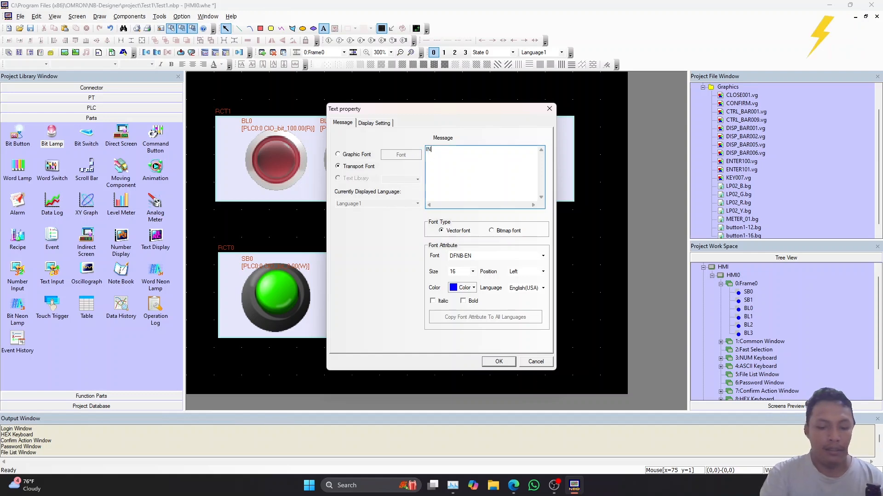
type("POUT")
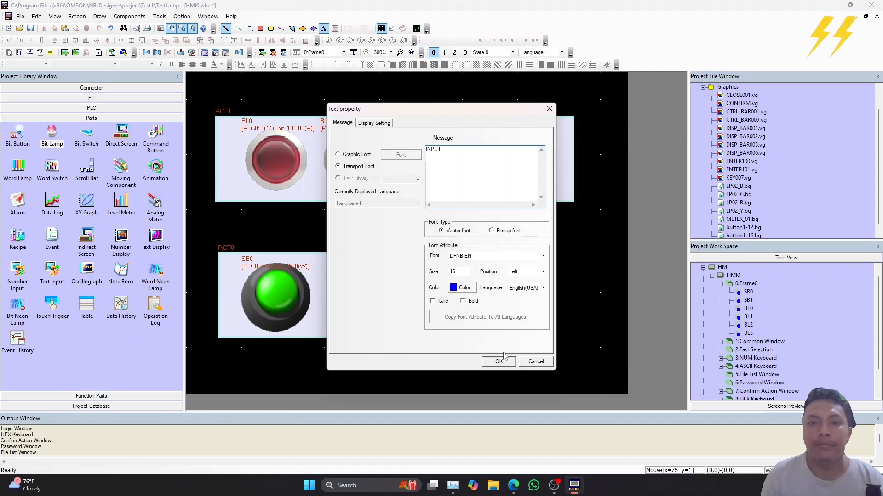
left_click(473, 272)
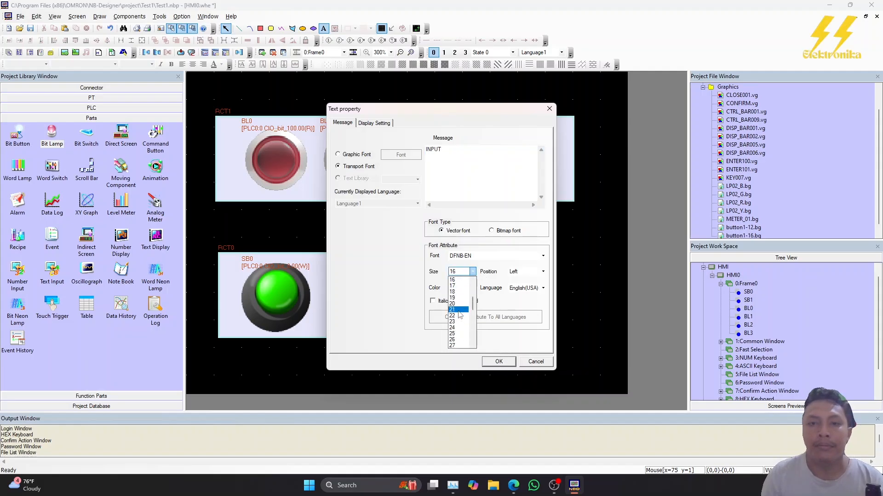
left_click(457, 328)
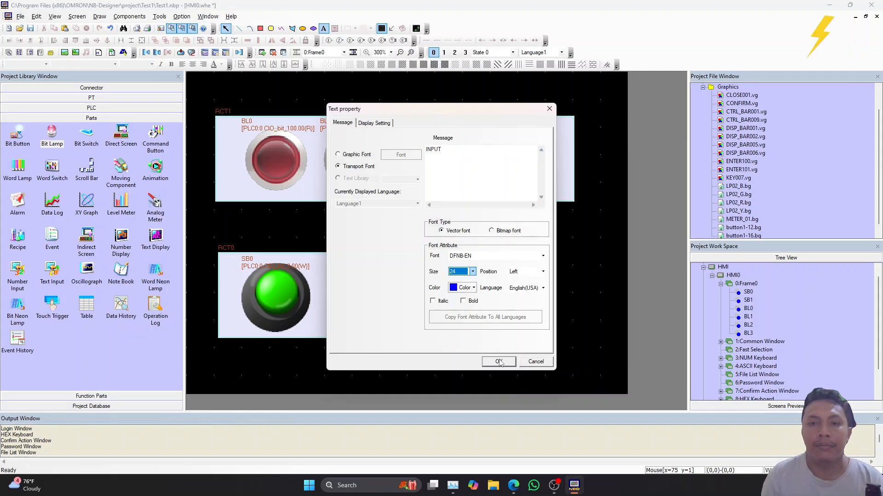
left_click(519, 256)
left_click(515, 261)
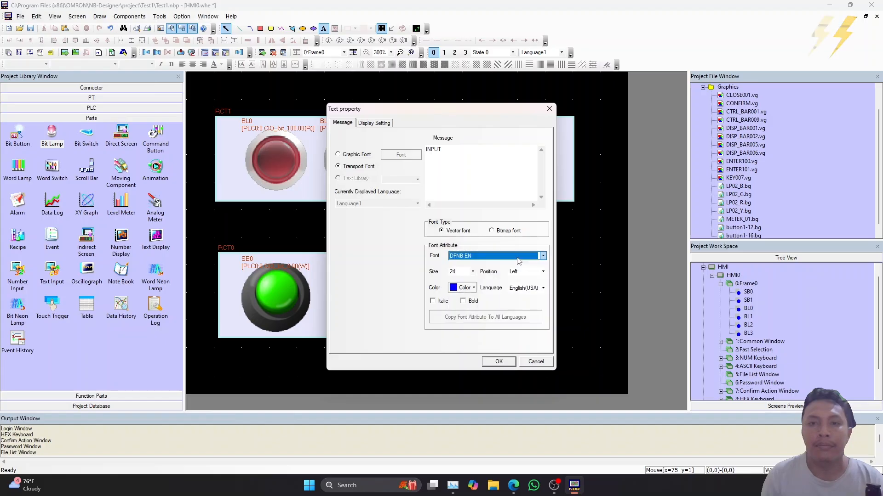
left_click(499, 362)
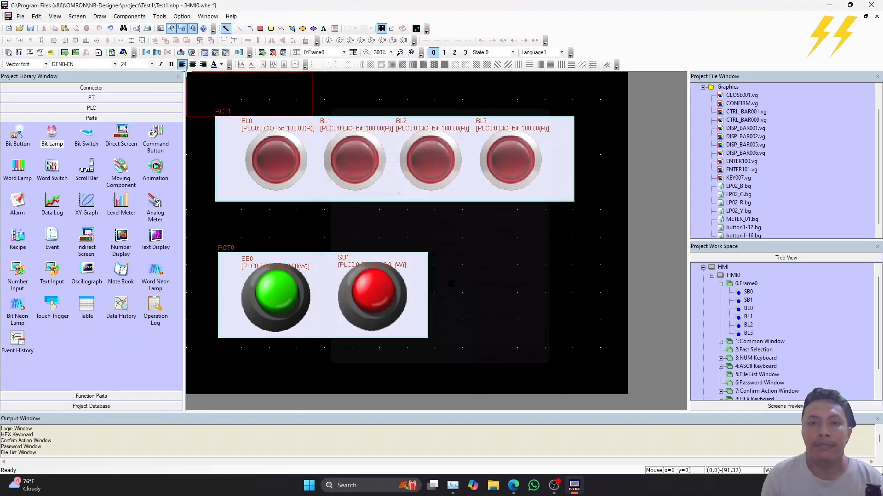
- Place the INPUT text just above the rectangle that holds the two buttons
left_click(256, 208)
left_click_drag(322, 232, 299, 232)
left_click(395, 241)
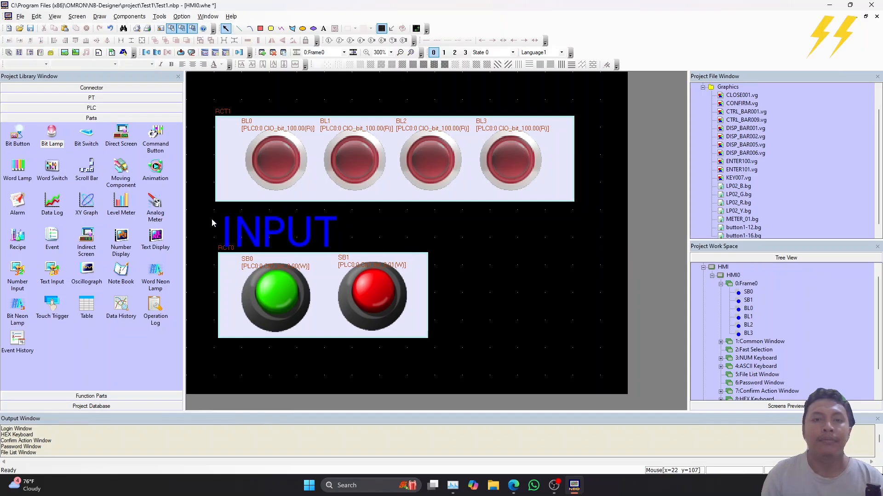
- Move the INPUT text, the two buttons and their rectangle down together toward the screen's lower edge
left_click_drag(377, 296, 478, 360)
left_click(485, 318)
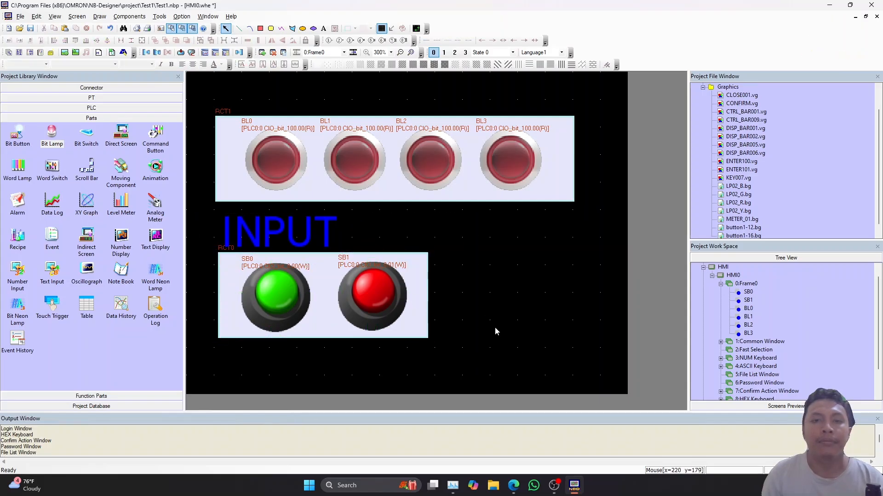
left_click_drag(312, 269, 205, 205)
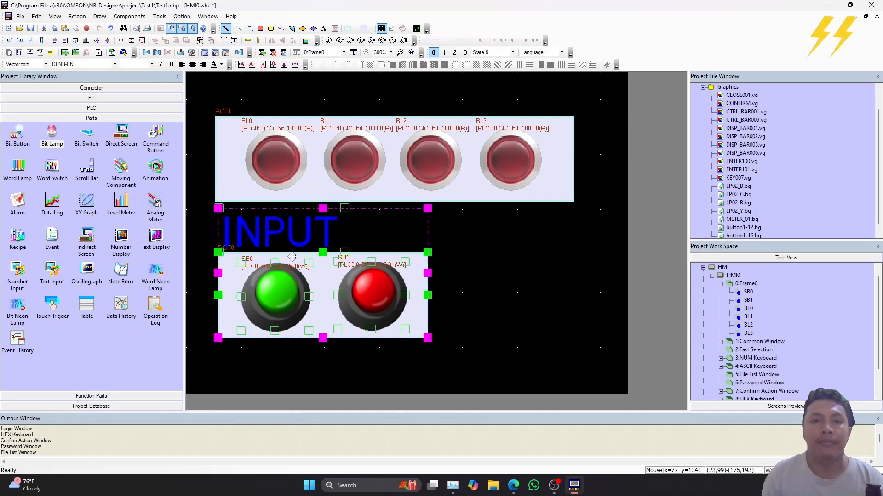
left_click_drag(323, 278, 324, 317)
left_click(478, 294)
left_click_drag(396, 162, 186, 93)
left_click_drag(397, 178, 398, 193)
key("ctrl+z")
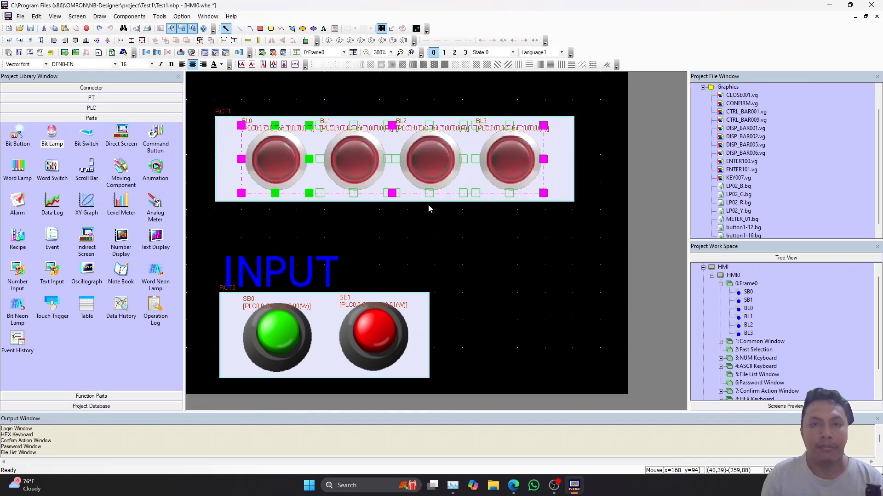
- Move the four lamps together with their rectangle down so the group spans about (22,65) to (282,127)
left_click(552, 213)
left_click_drag(611, 246, 192, 79)
left_click_drag(408, 175, 410, 220)
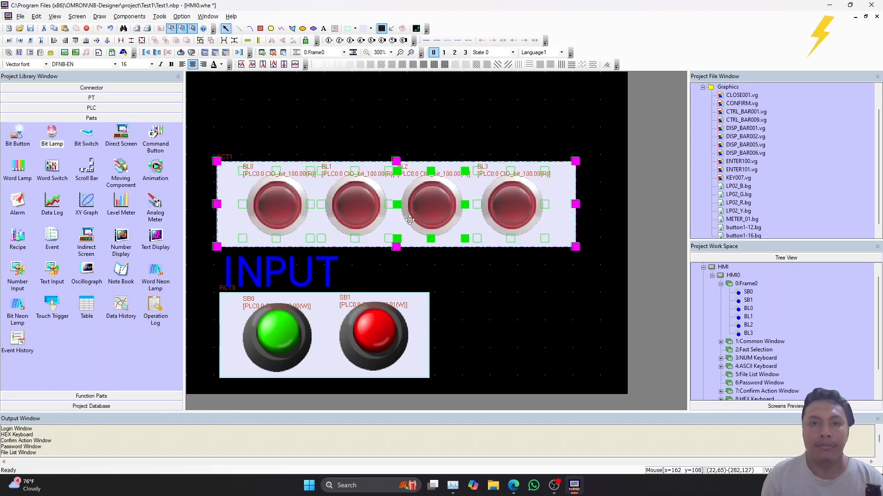
left_click(536, 287)
- Duplicate the INPUT text and place the copy just above the lamp rectangle at about (24,32)
left_click(294, 273)
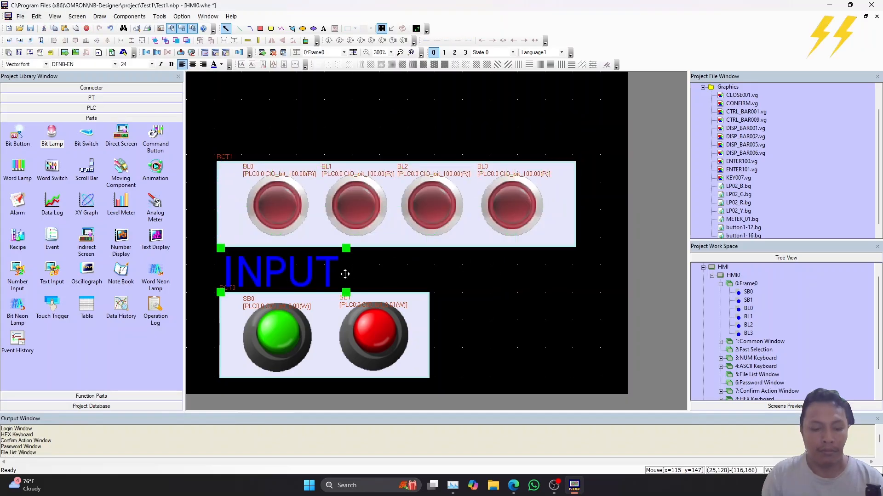
key("ctrl+c")
key("ctrl+v")
left_click_drag(329, 283, 314, 137)
- Change the message of the text above the lamps to OUTPUT
double_click(294, 140)
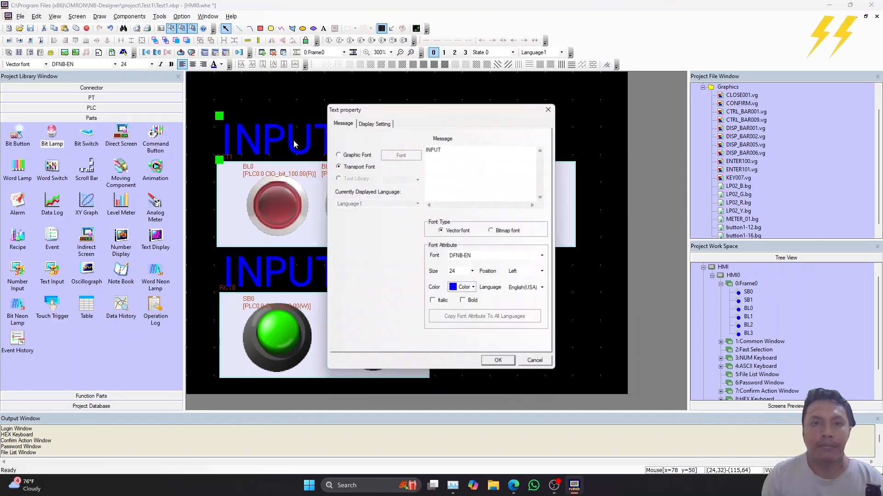
left_click_drag(434, 152, 416, 154)
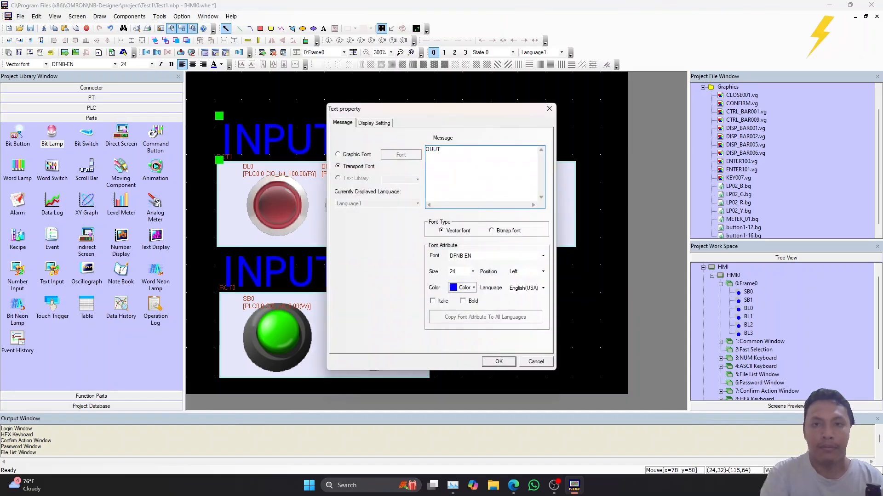
type("TP")
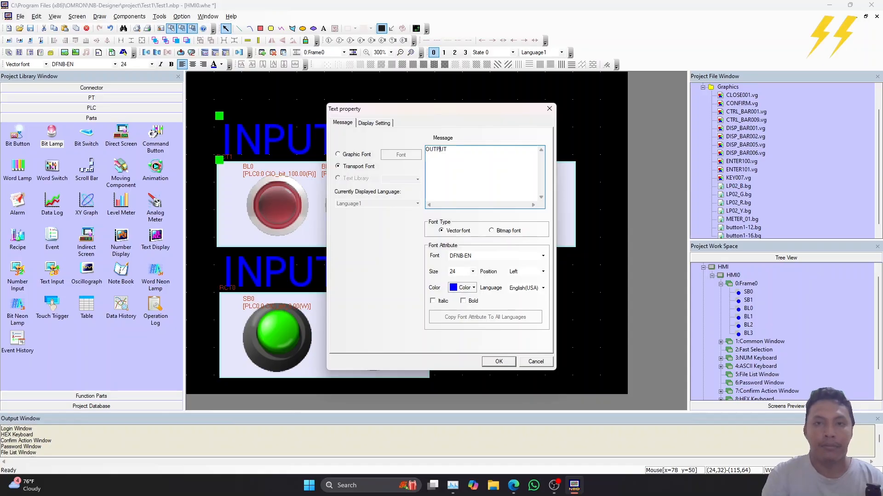
left_click(498, 361)
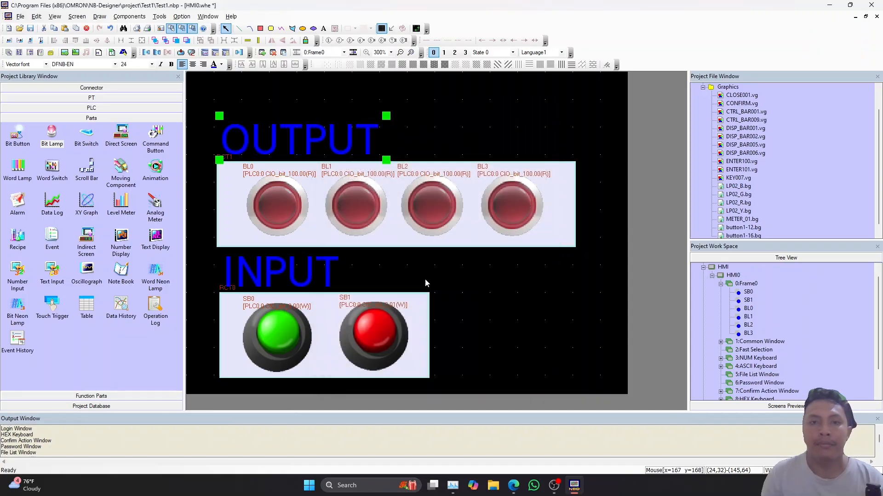
left_click(536, 301)
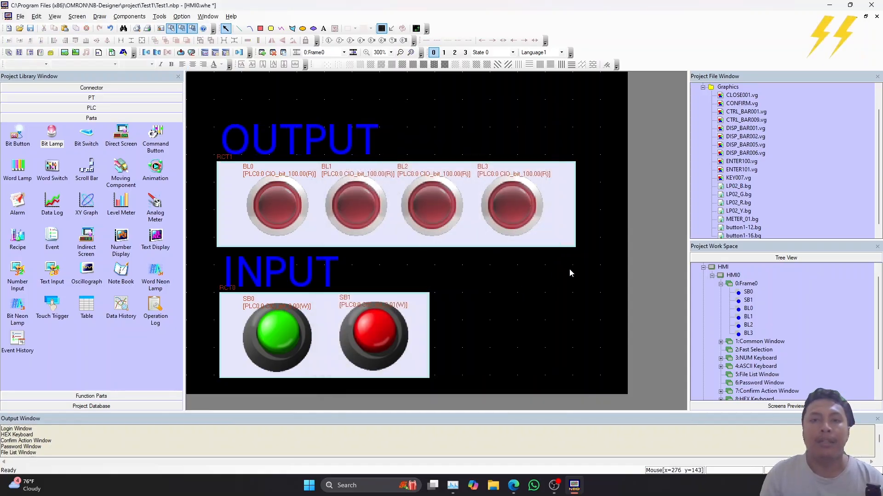
- Move the OUTPUT text, the lamps and their rectangle up together so they span about (22,21) to (282,116)
left_click_drag(601, 261, 193, 99)
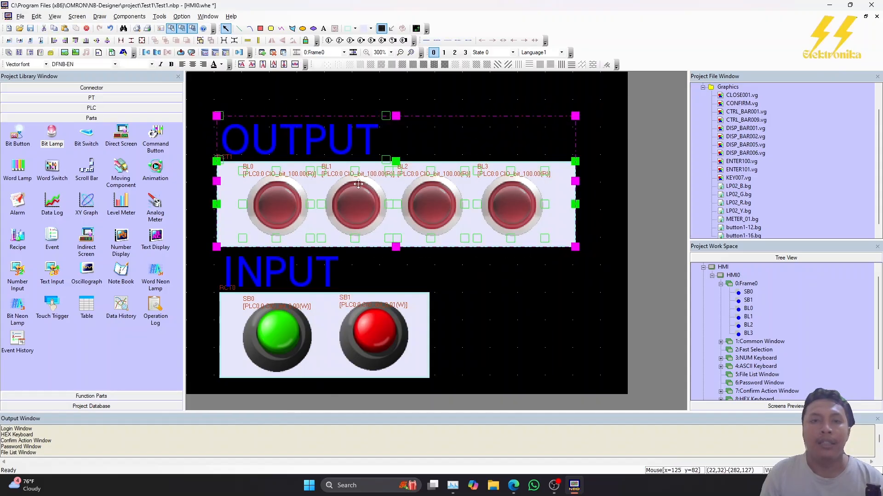
left_click_drag(379, 196, 379, 182)
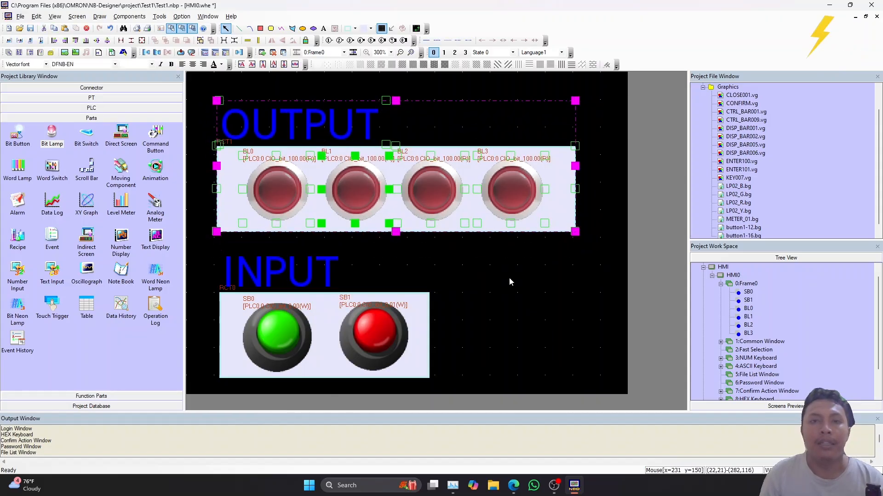
left_click(496, 284)
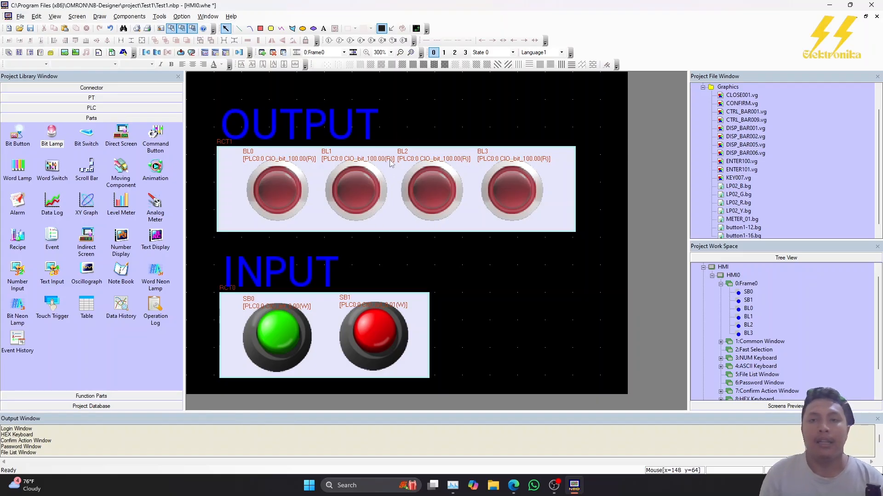
- Compile the project
left_click(153, 17)
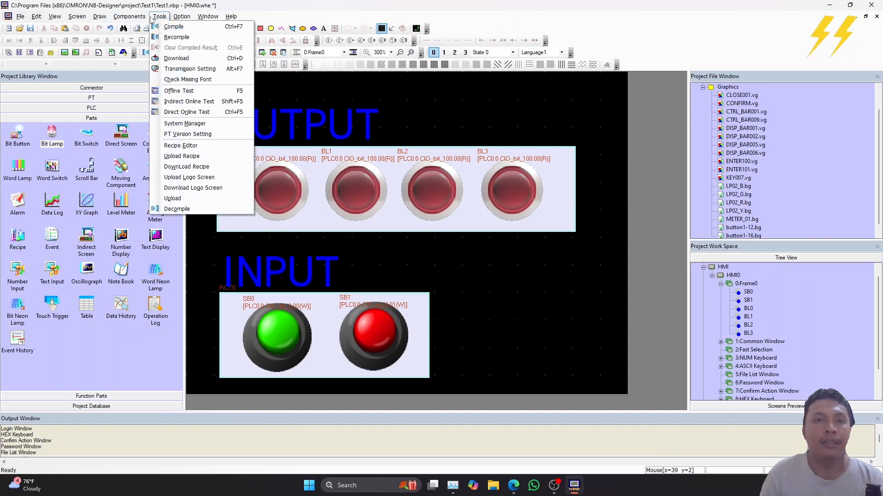
left_click(169, 28)
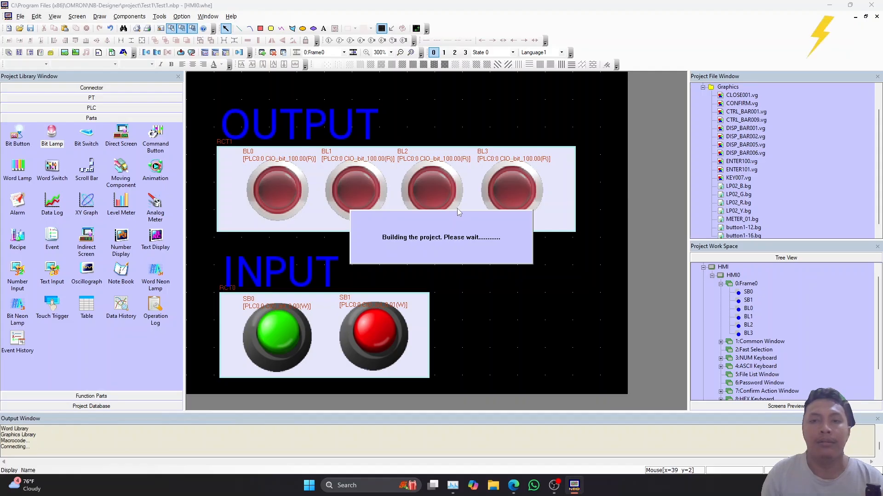
- Set the read address of the second lamp, BL1, to CIO_bit 100.01
left_click(356, 191)
double_click(356, 192)
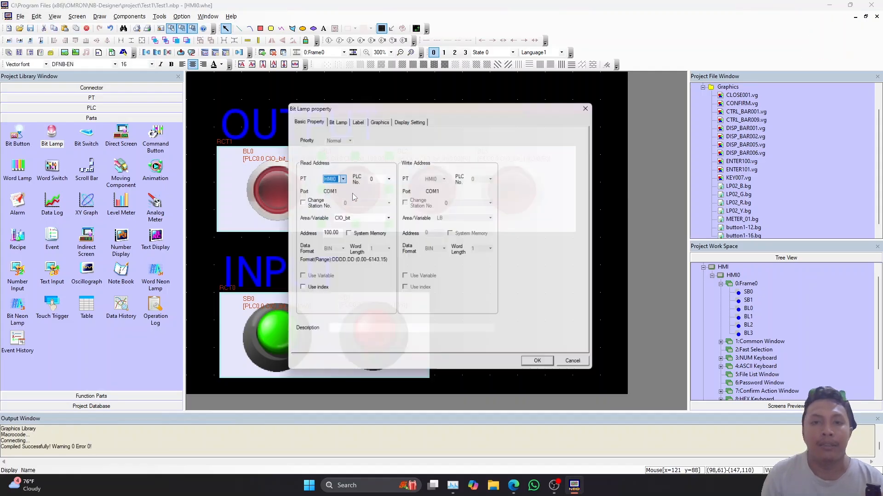
left_click(336, 234)
key("BackSpace")
type("1")
left_click(543, 368)
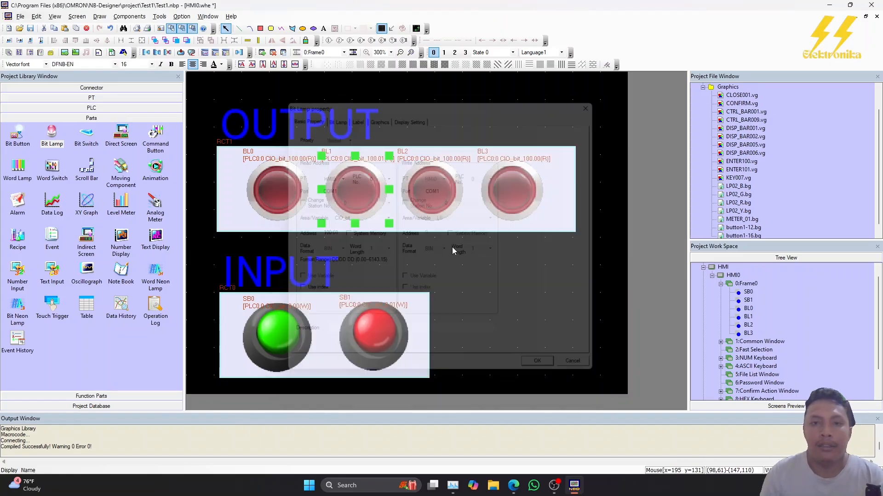
- Set the read address of the third lamp, BL2, to CIO_bit 100.02
double_click(437, 184)
left_click(337, 234)
key("BackSpace")
type("2")
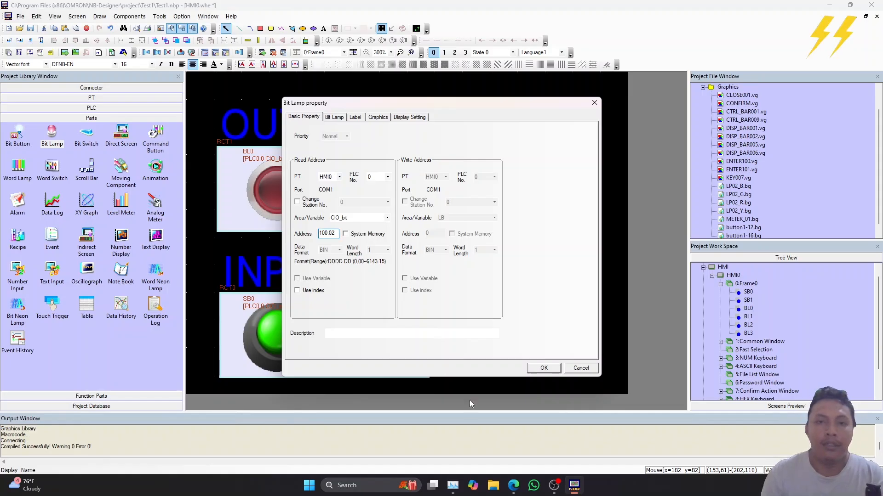
left_click(543, 369)
- Set the read address of the fourth lamp, BL3, to CIO_bit 100.03
double_click(509, 192)
left_click(336, 234)
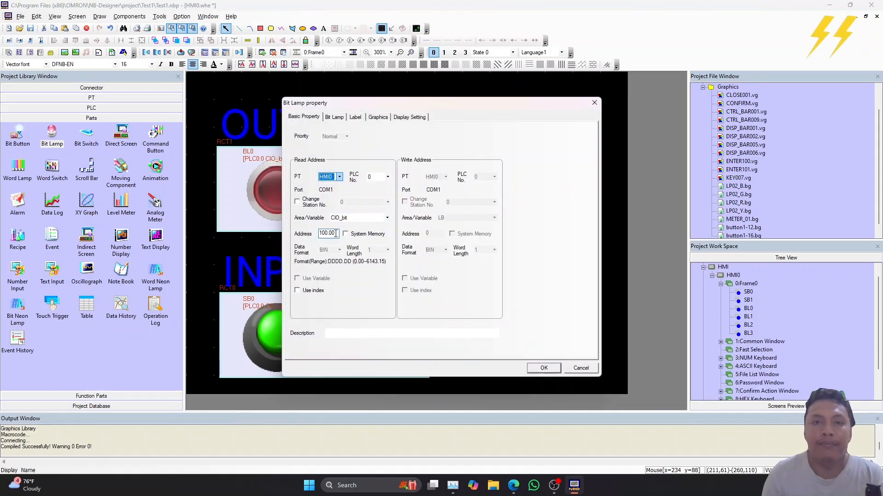
key("BackSpace")
type("3")
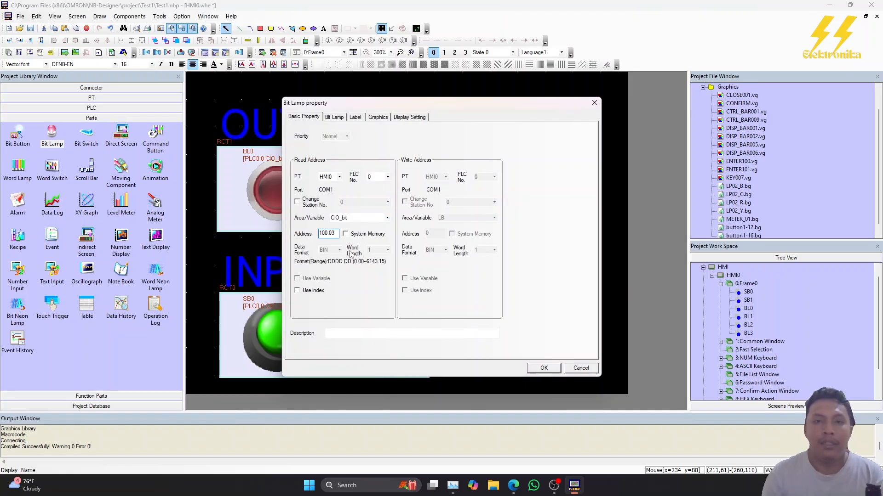
left_click(544, 368)
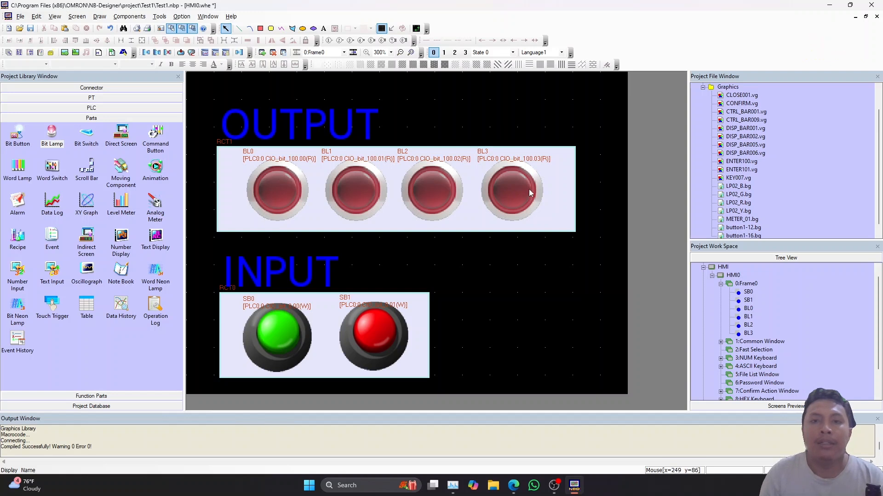
left_click(255, 338)
left_click(373, 332)
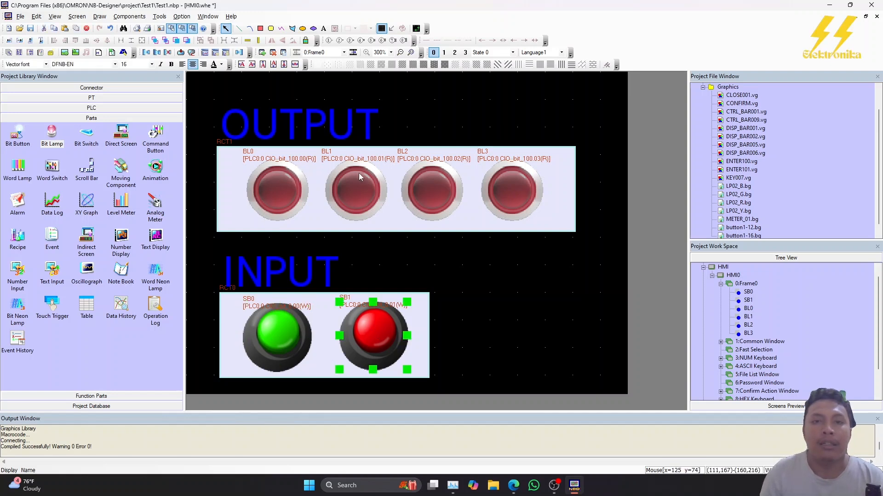
left_click(515, 279)
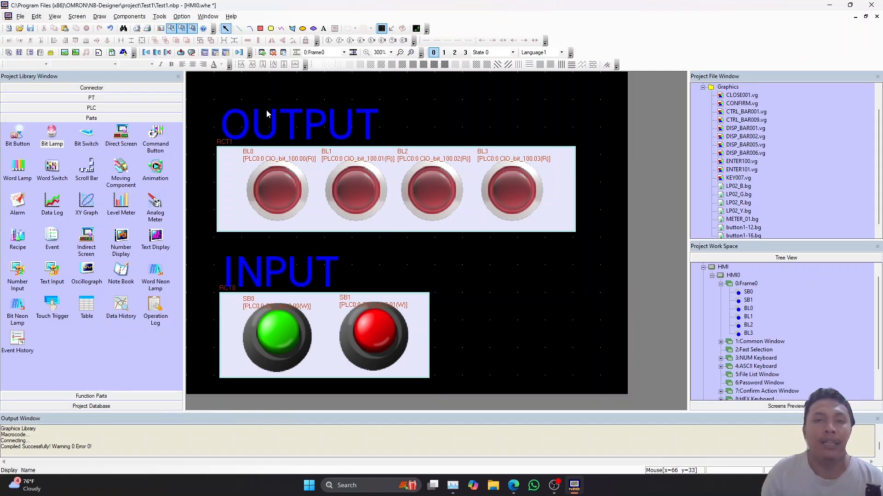
- Compile the project with the updated lamp addresses
left_click(156, 18)
left_click(158, 25)
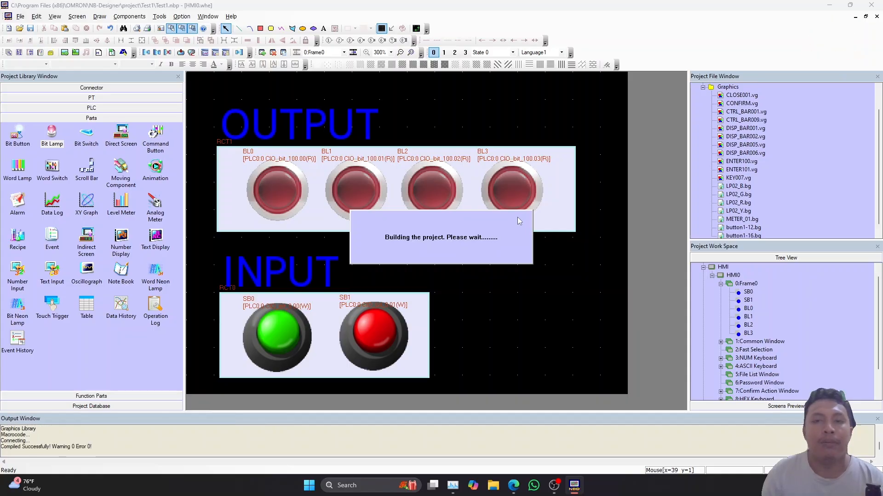
- Try to download the project data to HMI0 over the USB port, agreeing to delete the event histories on the target device
left_click(159, 16)
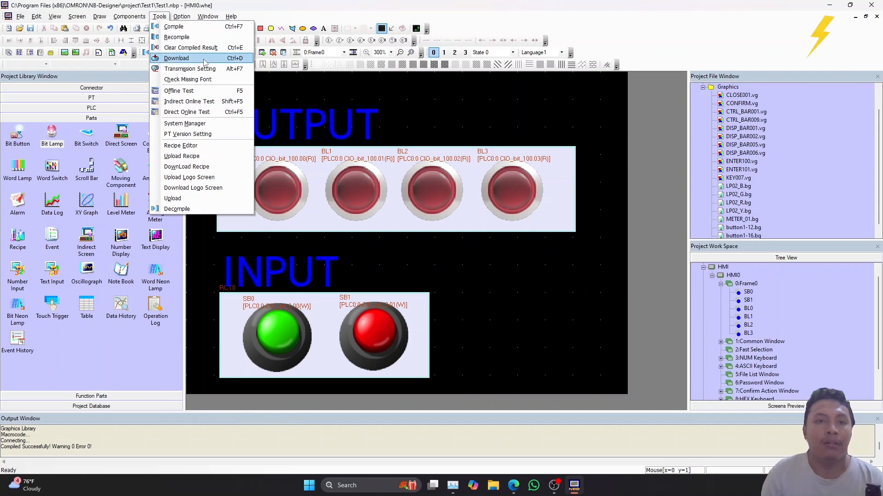
left_click(549, 288)
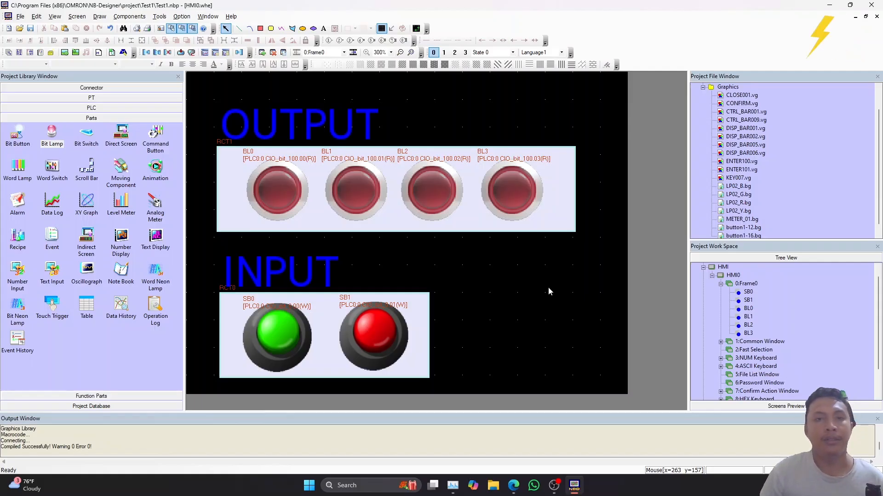
left_click(160, 16)
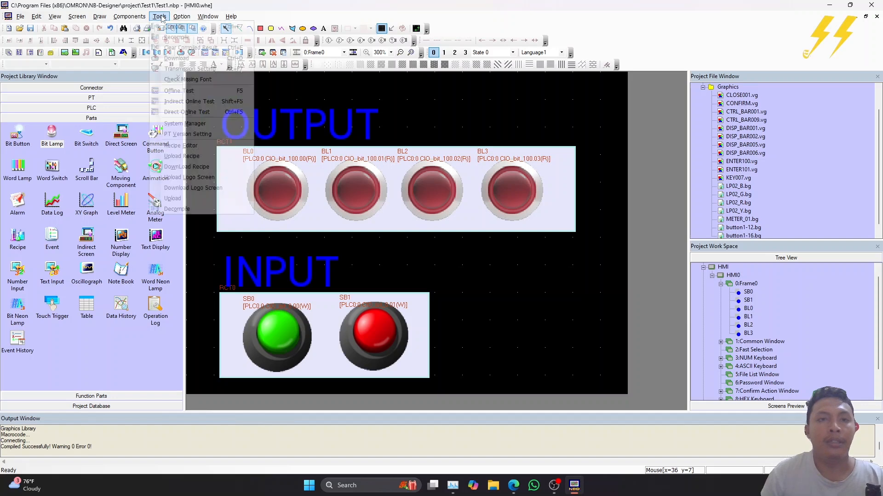
left_click(185, 59)
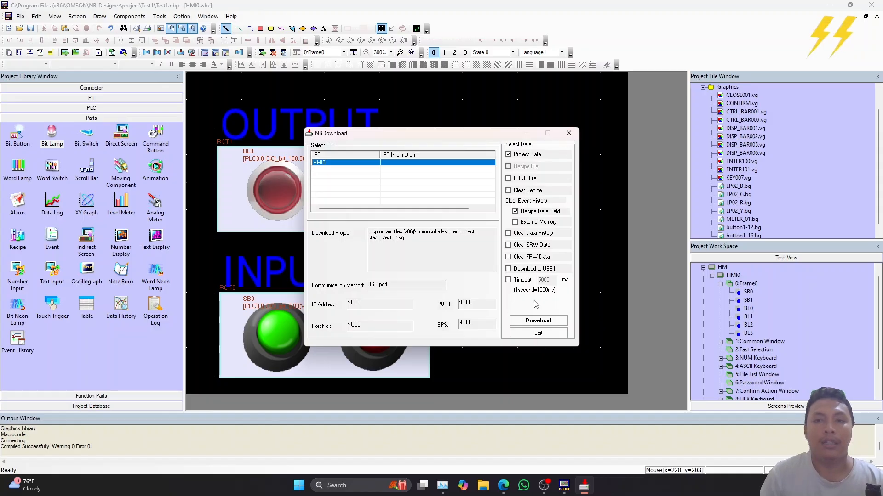
left_click(543, 323)
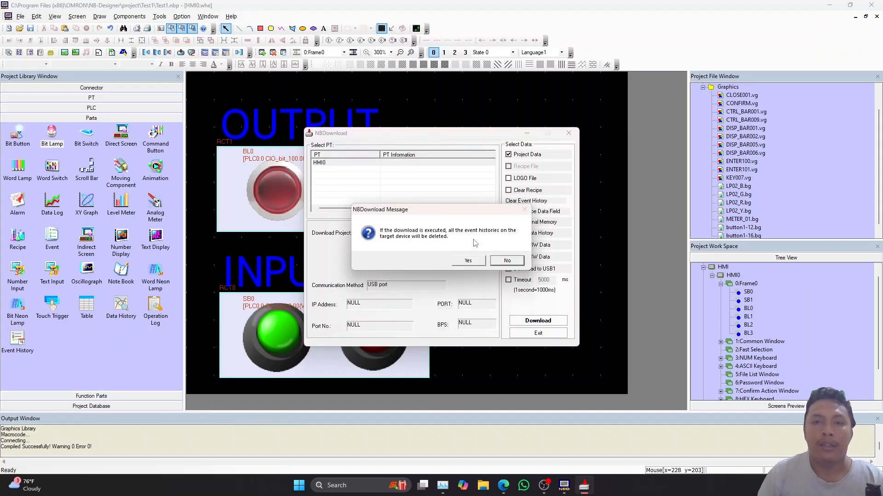
left_click(468, 261)
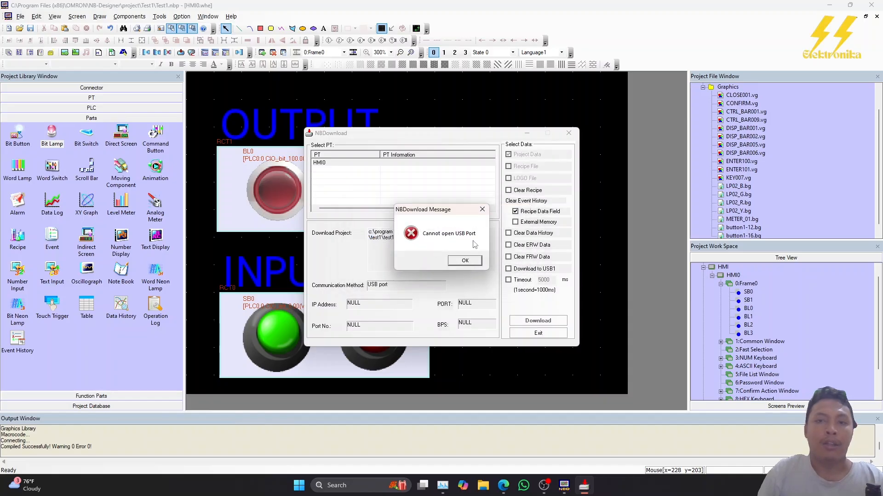
left_click(466, 261)
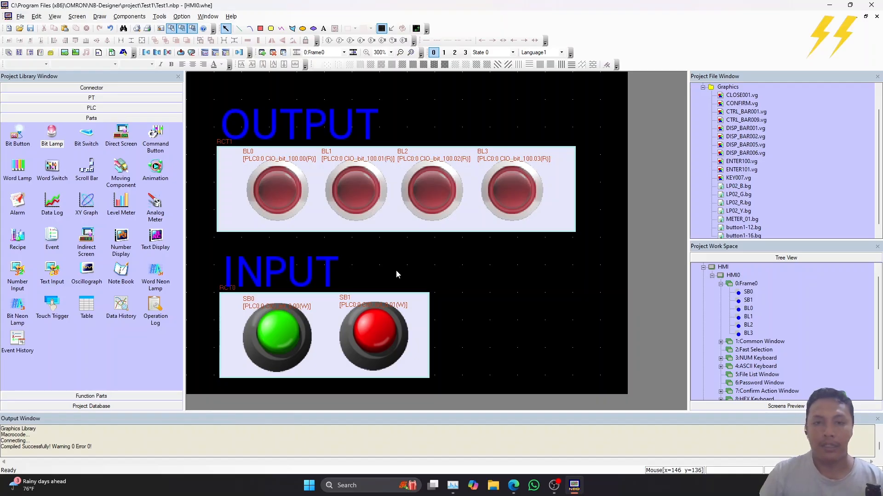
- Switch to the Windows Device Manager and maximize its window
left_click(344, 487)
type("de")
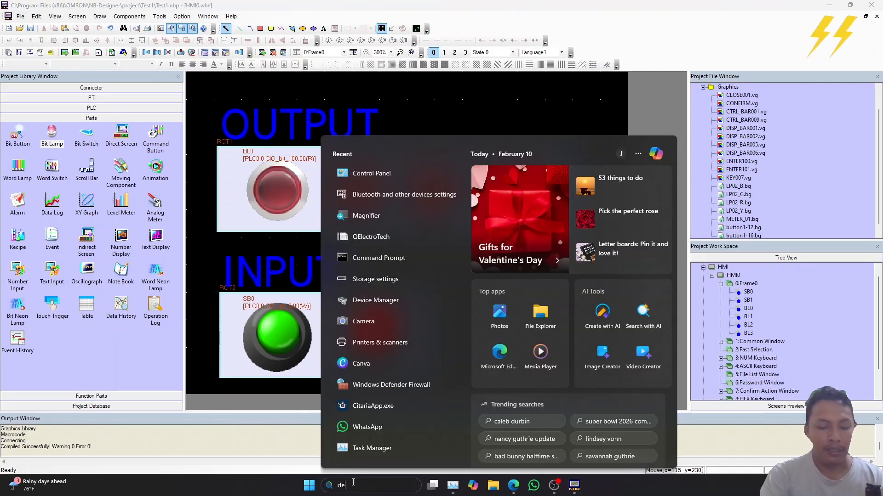
type("vice Manager")
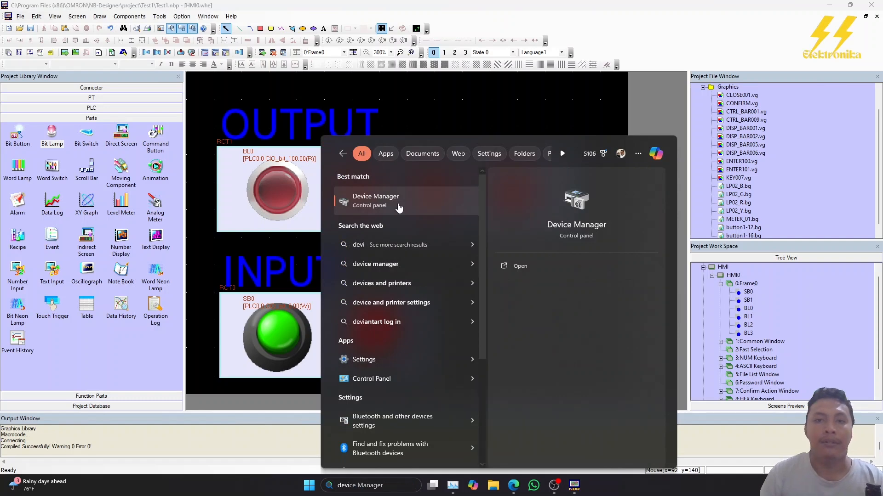
left_click(398, 206)
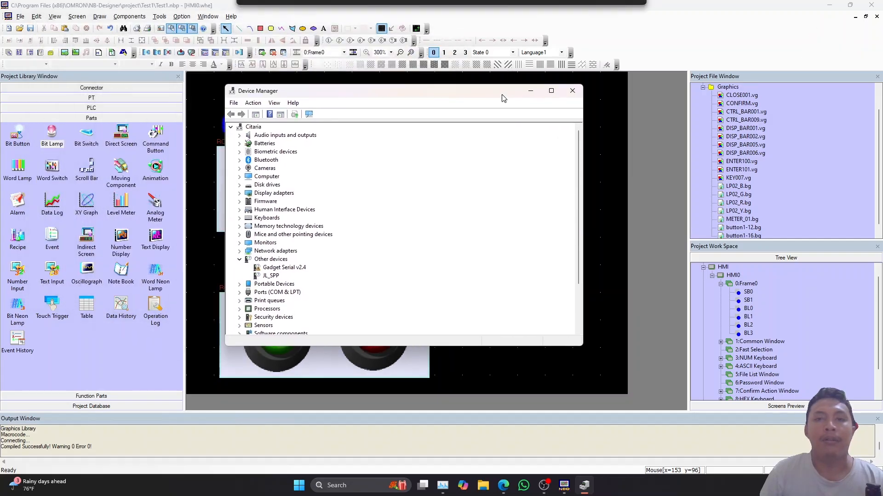
left_click_drag(443, 94, 471, 96)
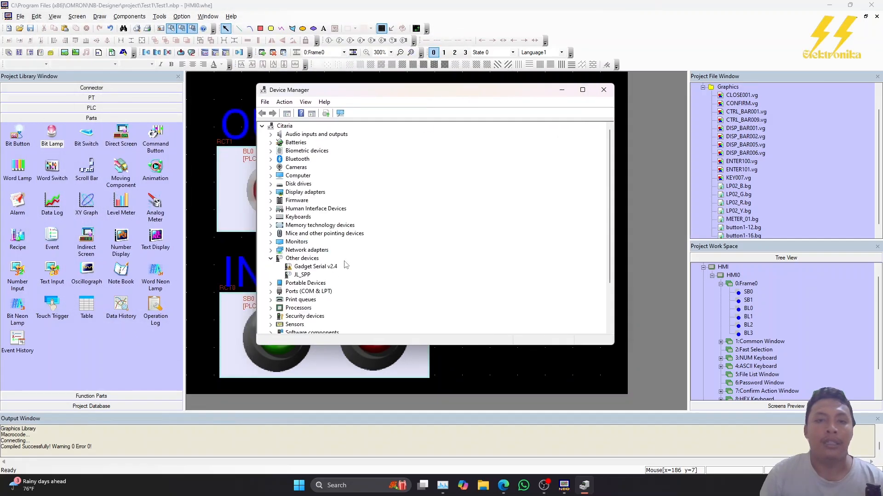
left_click(583, 89)
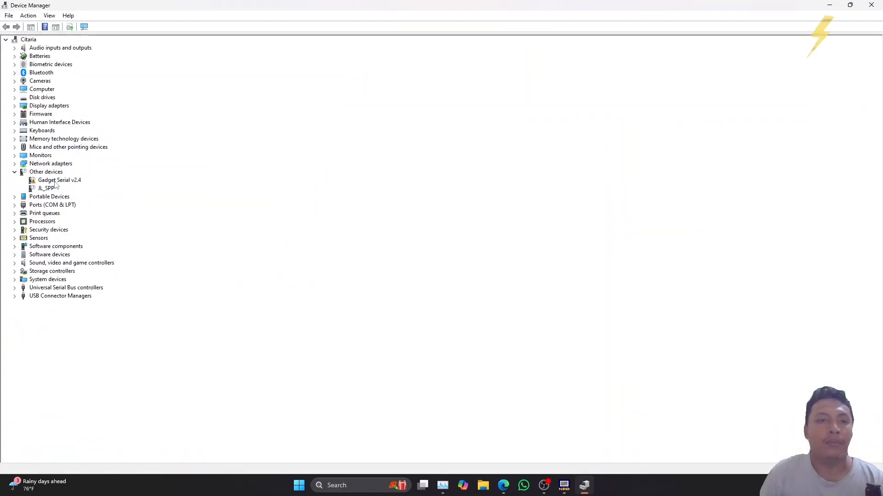
- Start a driver update for the unrecognized Gadget Serial v2.4 device, choosing to browse the computer for drivers
left_click(55, 180)
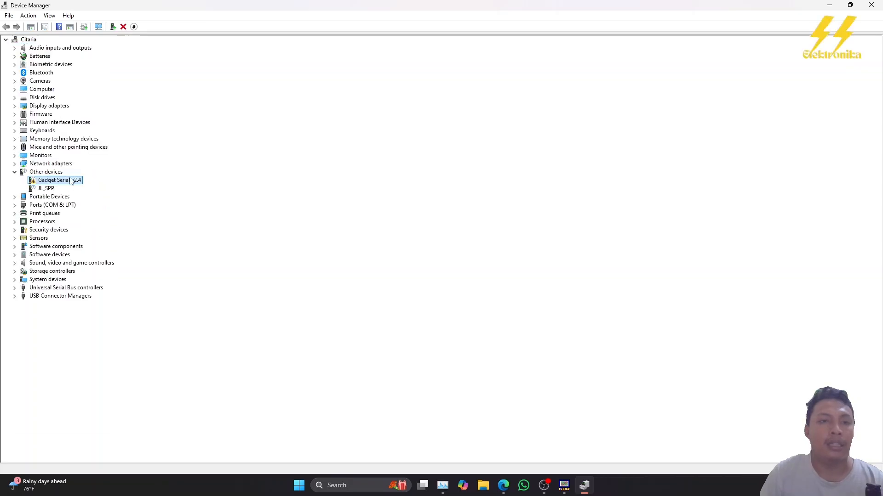
right_click(71, 181)
left_click(104, 184)
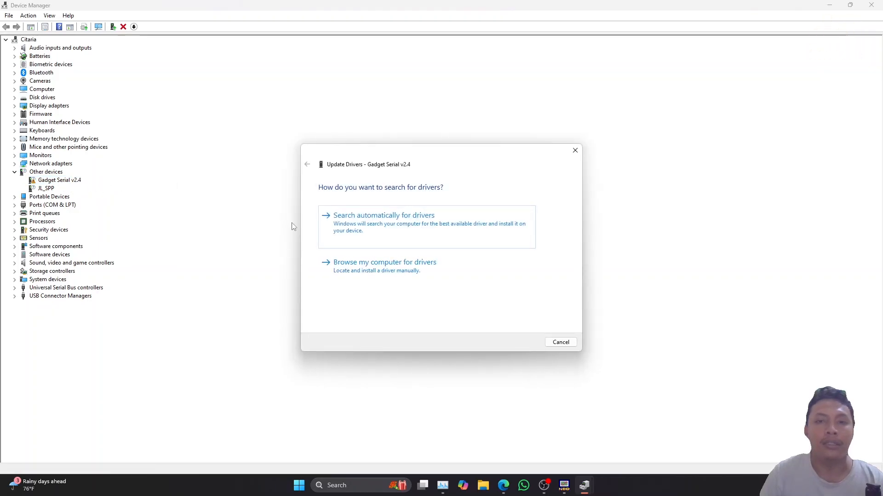
left_click(376, 271)
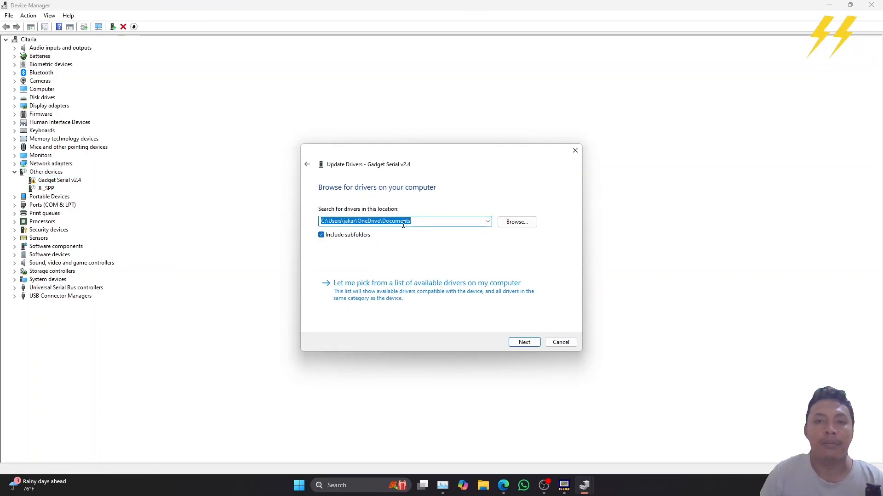
- Install the Gadget Serial v2.4 driver from the folder C:\Program Files (x86)\OMRON\NB-Designer\driver and close the update wizard
left_click(530, 224)
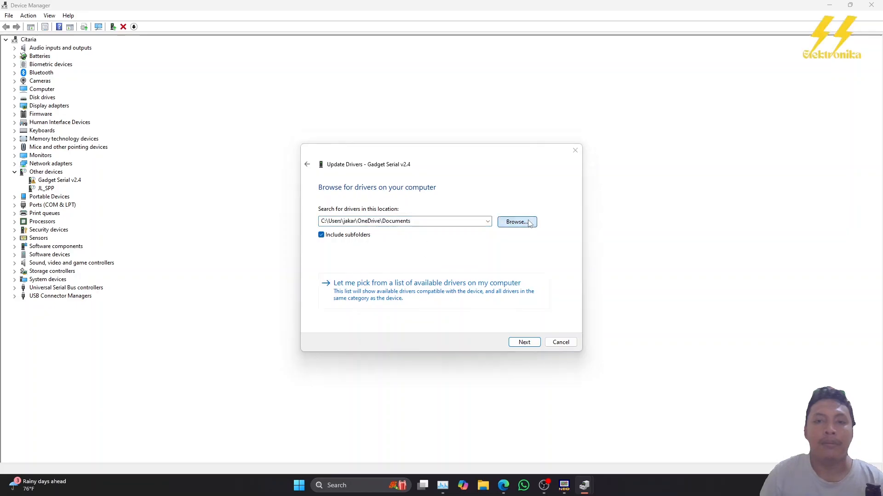
double_click(398, 300)
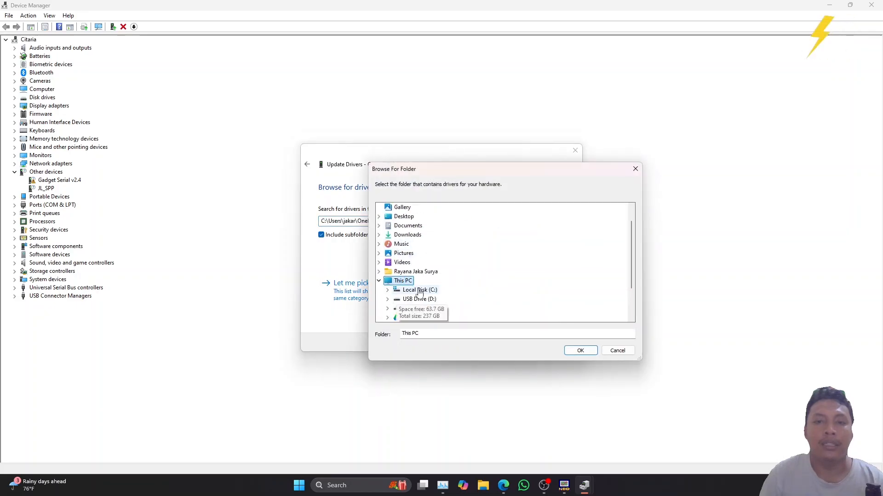
double_click(430, 263)
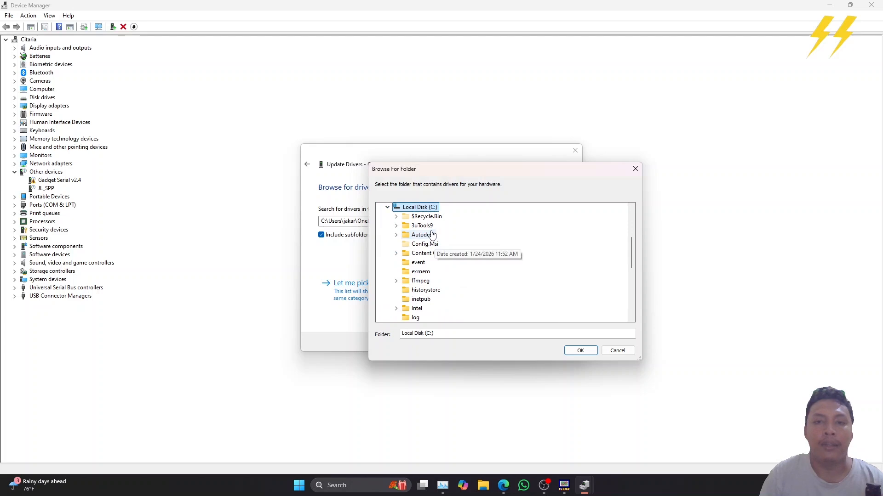
scroll(429, 275, "down", 1)
scroll(429, 274, "down", 1)
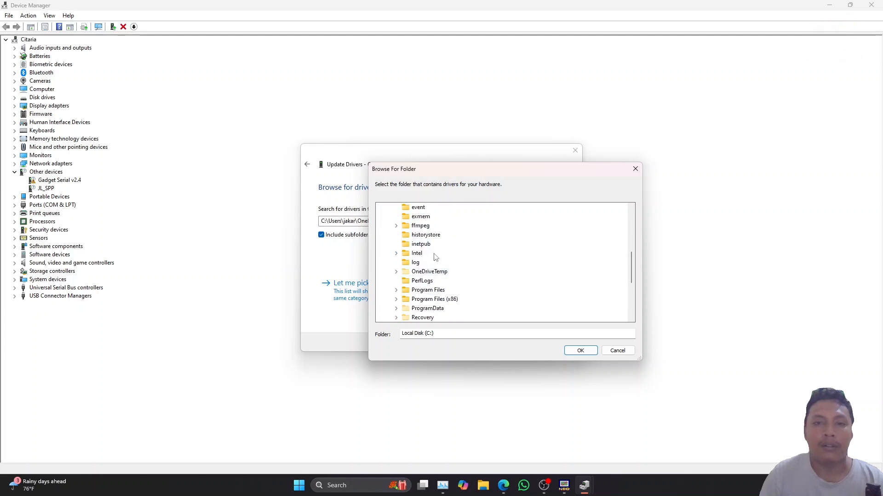
double_click(434, 290)
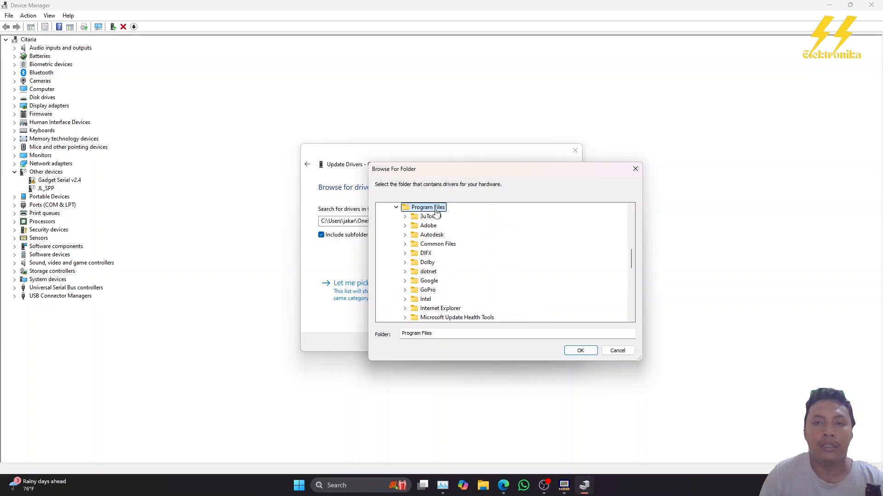
left_click(396, 207)
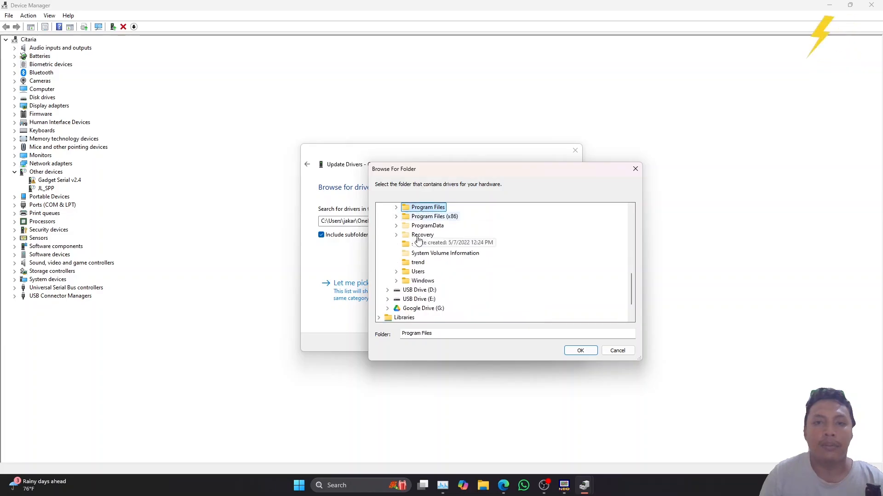
double_click(432, 217)
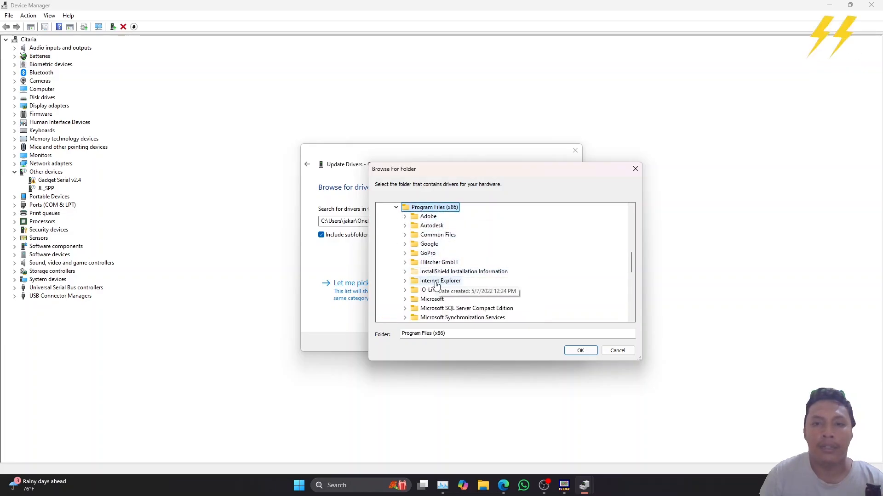
scroll(427, 276, "down", 2)
double_click(432, 281)
scroll(437, 283, "down", 2)
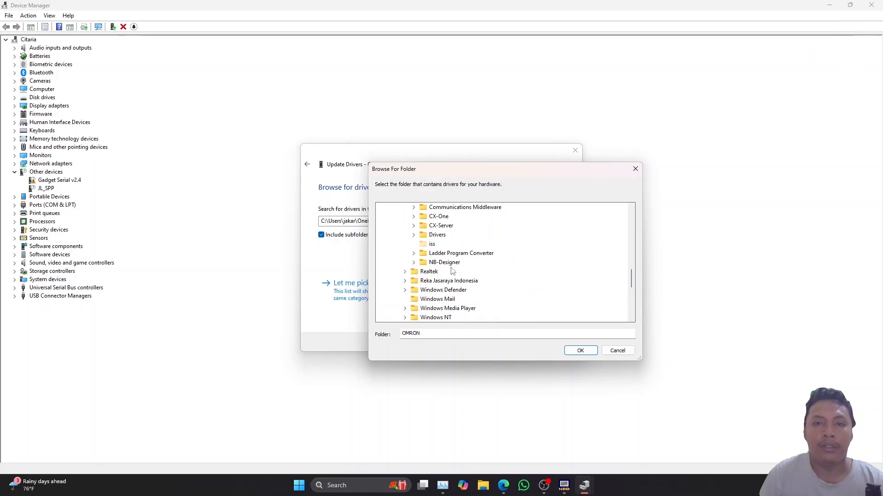
double_click(439, 263)
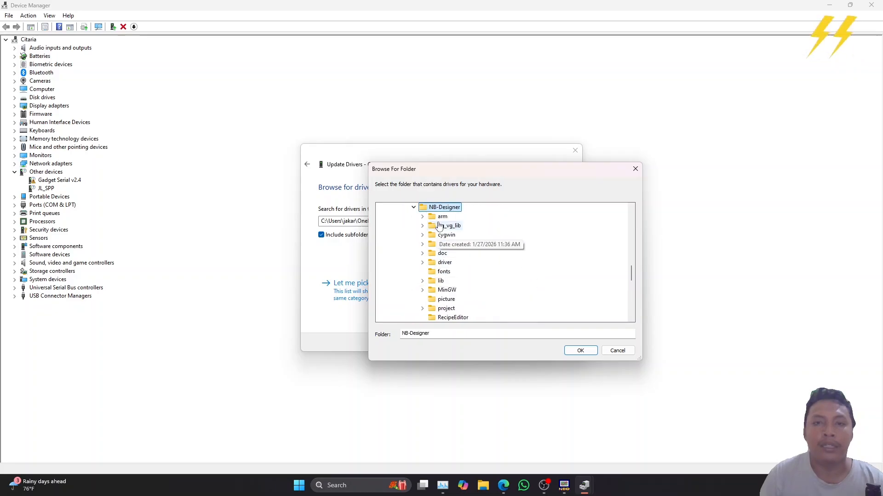
double_click(439, 264)
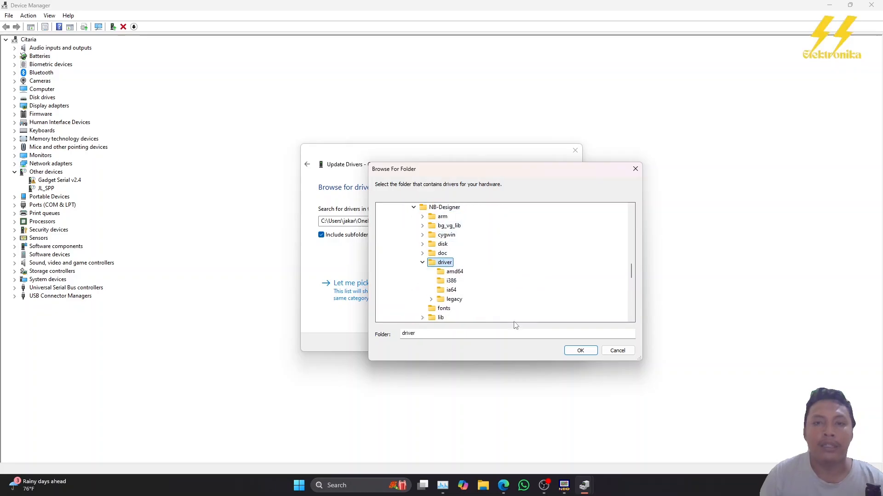
left_click(580, 350)
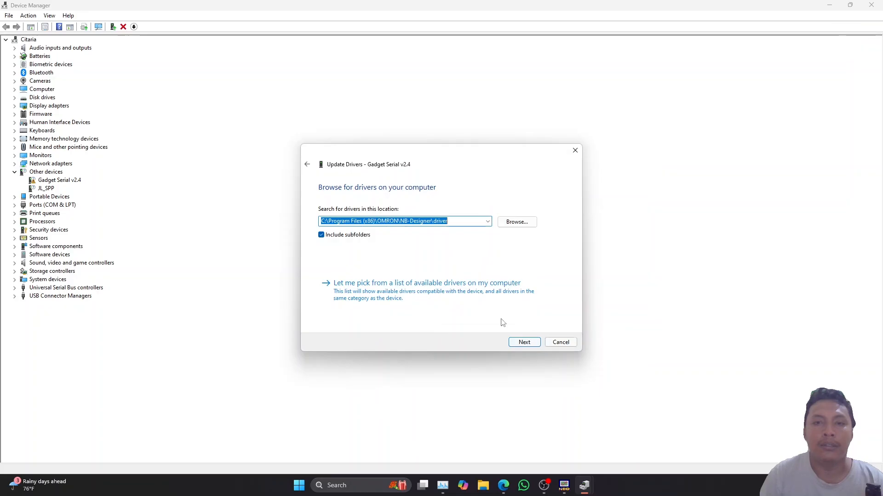
left_click(525, 343)
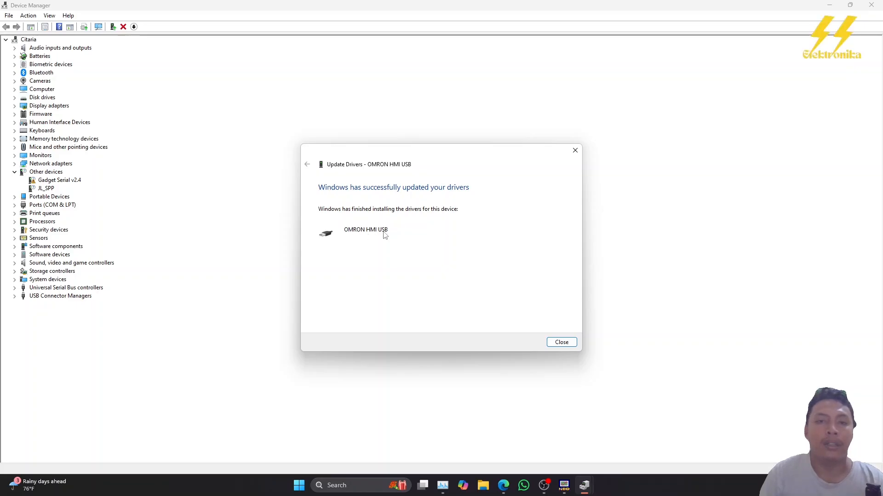
left_click(561, 342)
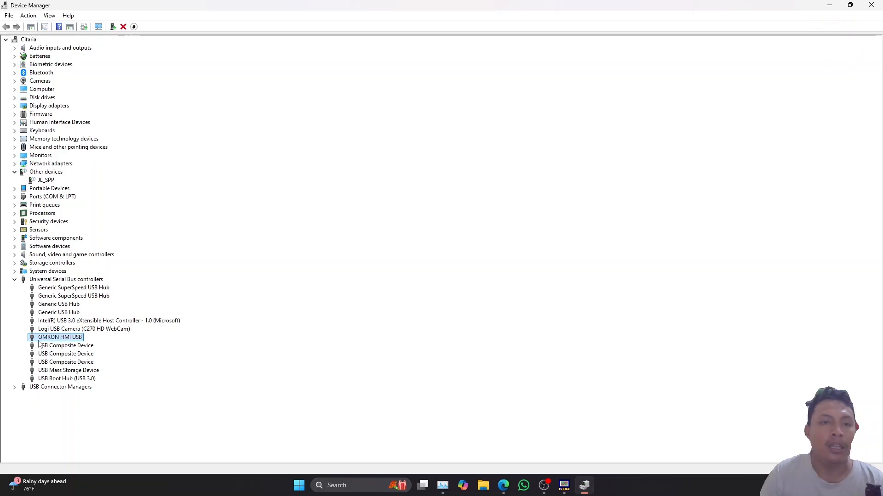
- Close the Device Manager and download the project data to HMI0 over the USB port, agreeing to delete the target device's event histories
left_click(872, 6)
left_click(159, 16)
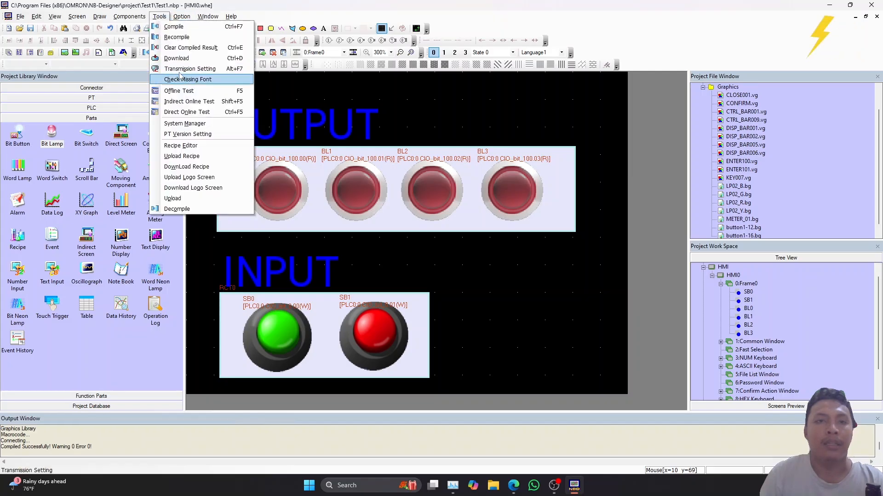
left_click(184, 58)
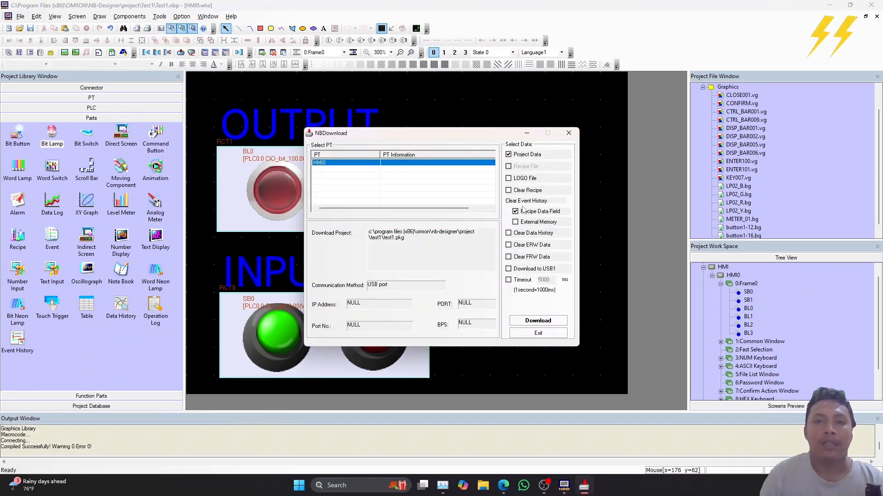
left_click(547, 324)
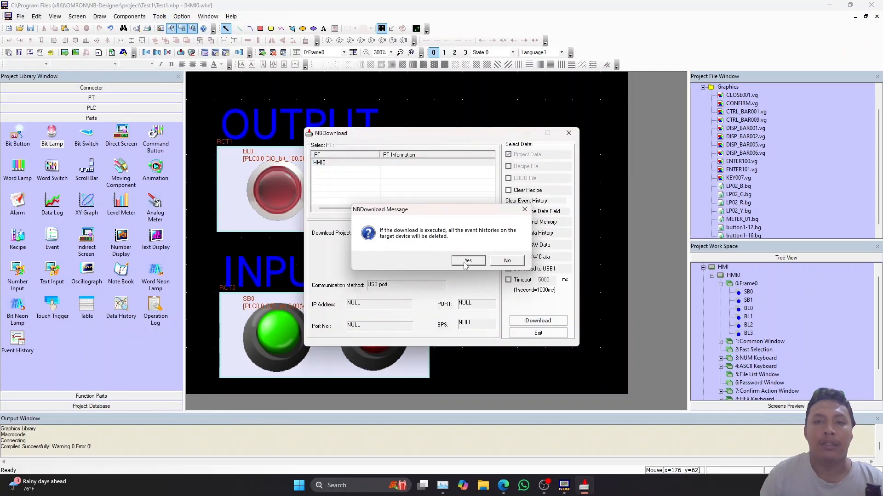
left_click(506, 260)
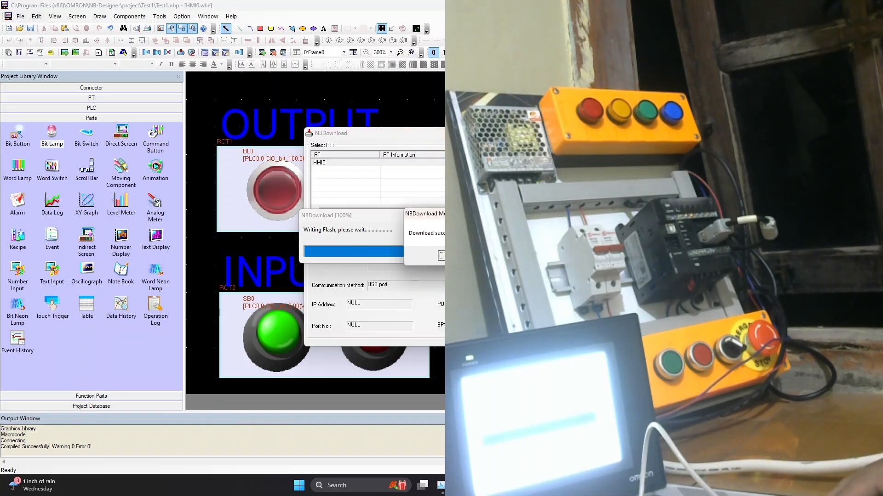
key("Return")
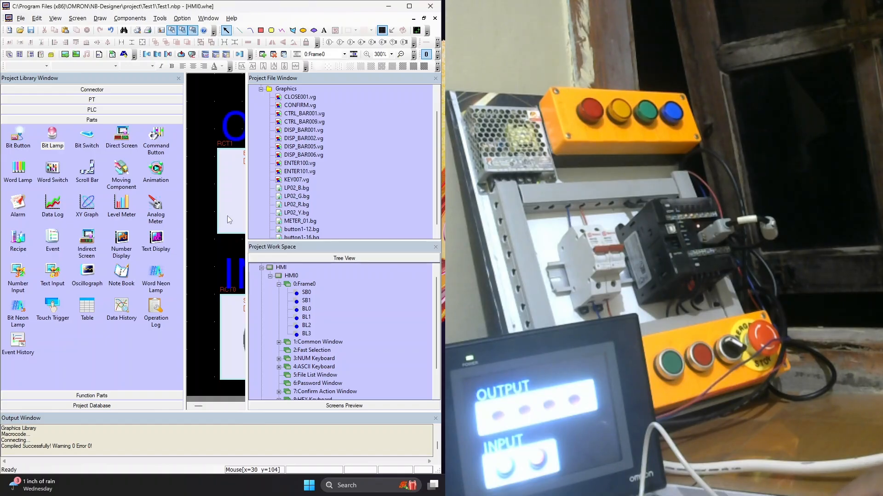
- Narrow the project library, file and workspace panes and widen the program window to fit the Frame0 screen at 200% zoom
left_click_drag(184, 226, 83, 227)
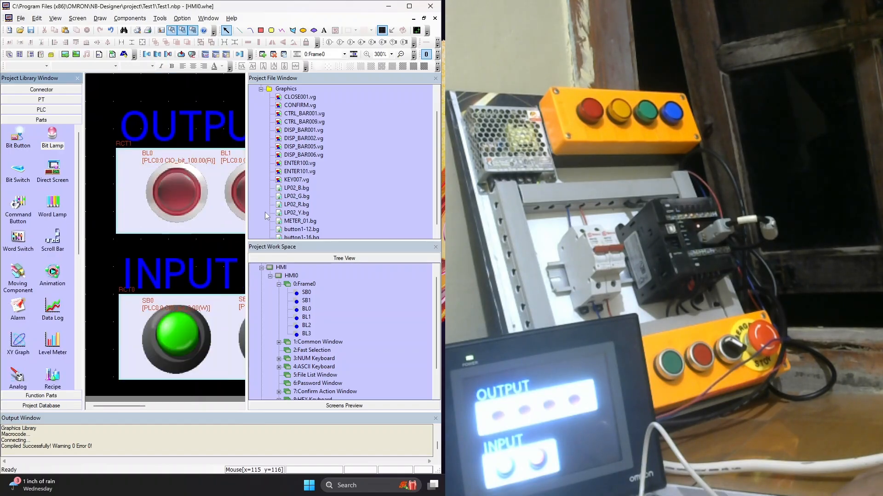
left_click_drag(247, 209, 349, 214)
scroll(261, 242, "down", 1)
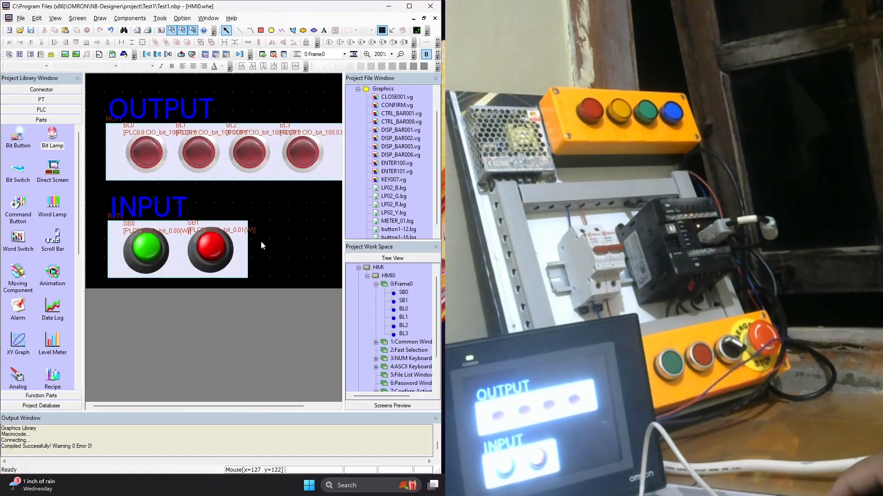
scroll(288, 227, "down", 1)
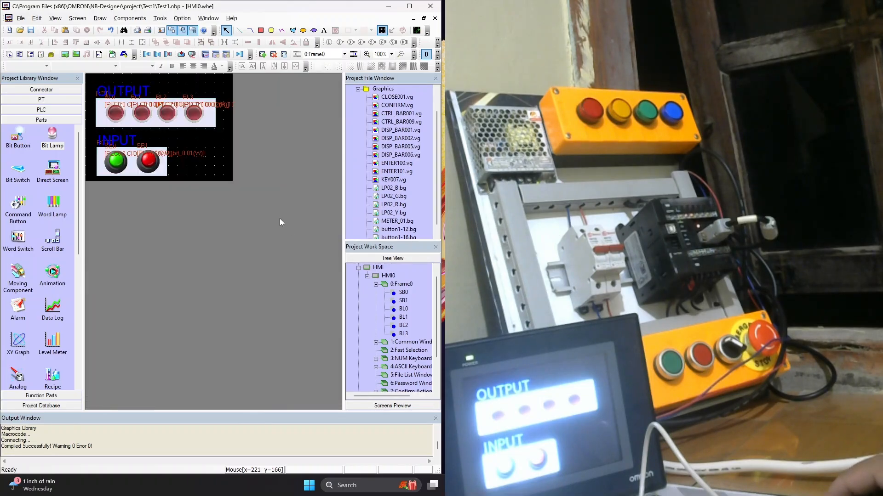
scroll(279, 219, "up", 1)
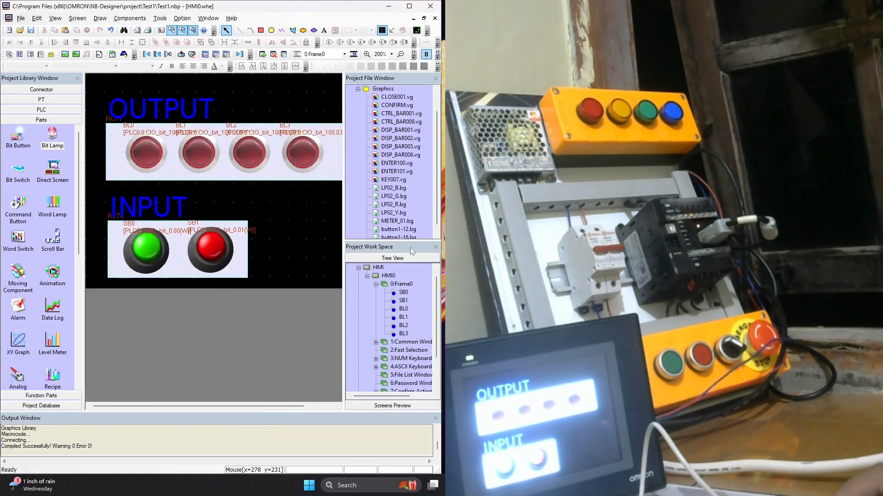
left_click_drag(441, 292, 482, 292)
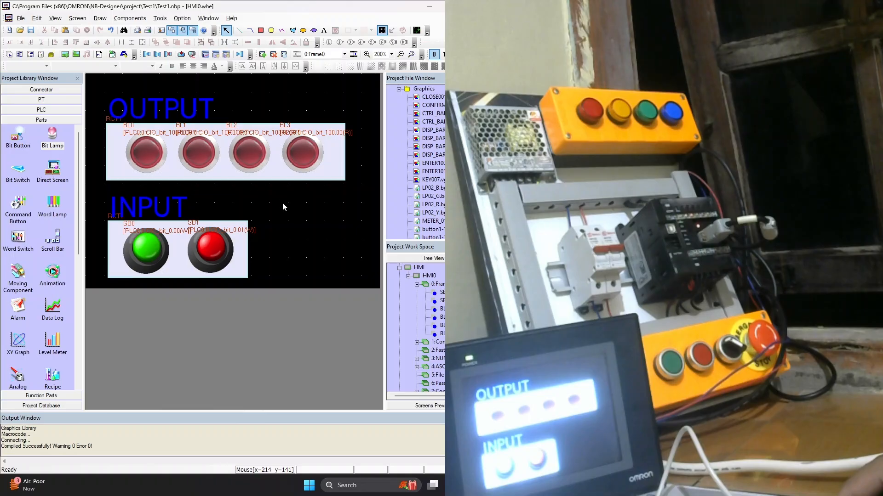
- Move the INPUT title, its background rectangle and both buttons together to the right, lining up with the OUTPUT rectangle's right edge
left_click_drag(104, 277, 104, 276)
left_click(276, 216)
left_click_drag(272, 186, 95, 276)
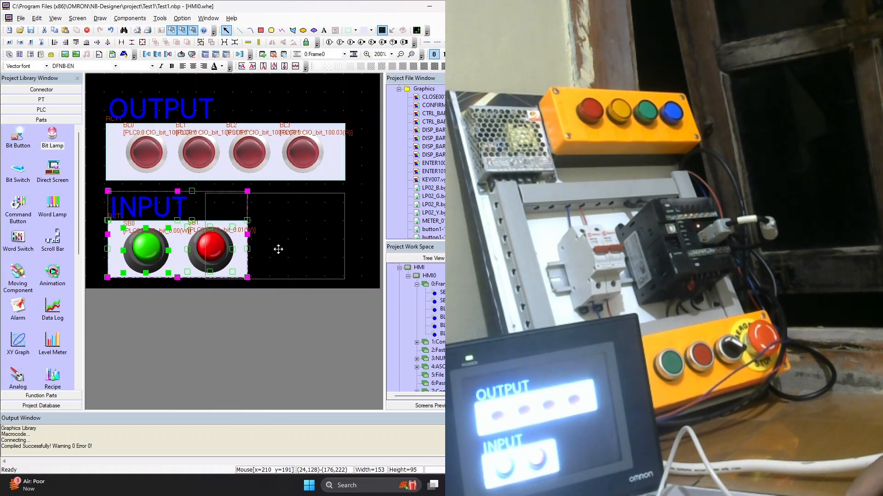
left_click_drag(278, 249, 278, 249)
left_click(157, 267)
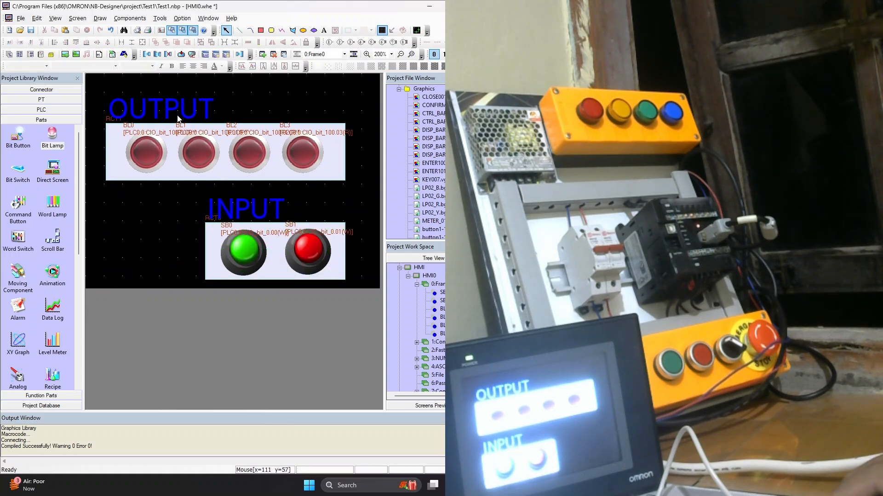
- Compile the changed project and download it to HMI0 over the USB port, agreeing to delete the event histories
left_click(133, 19)
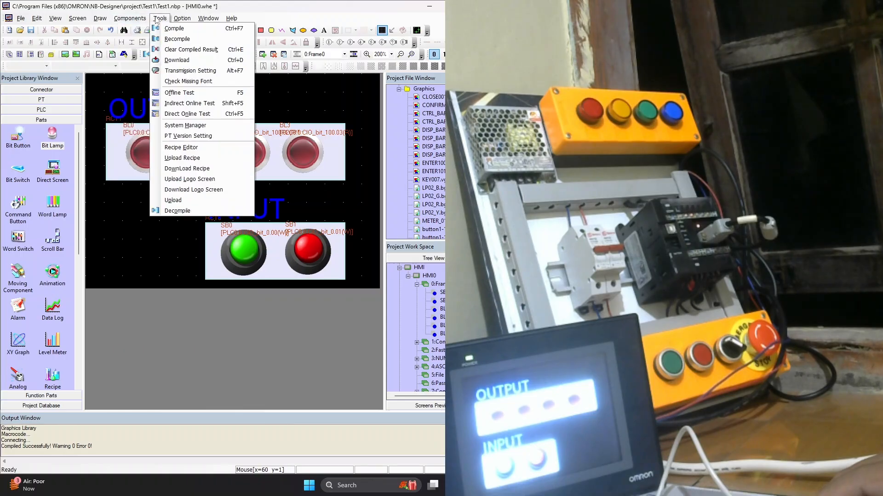
left_click(174, 28)
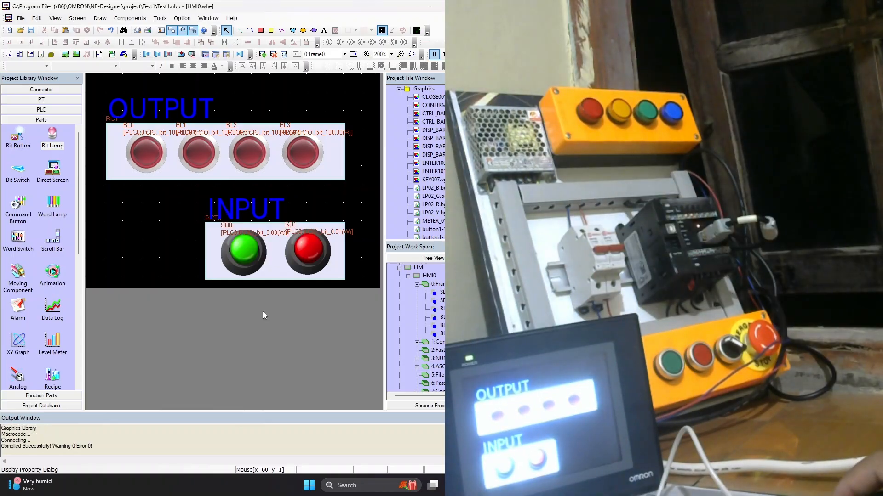
left_click(160, 18)
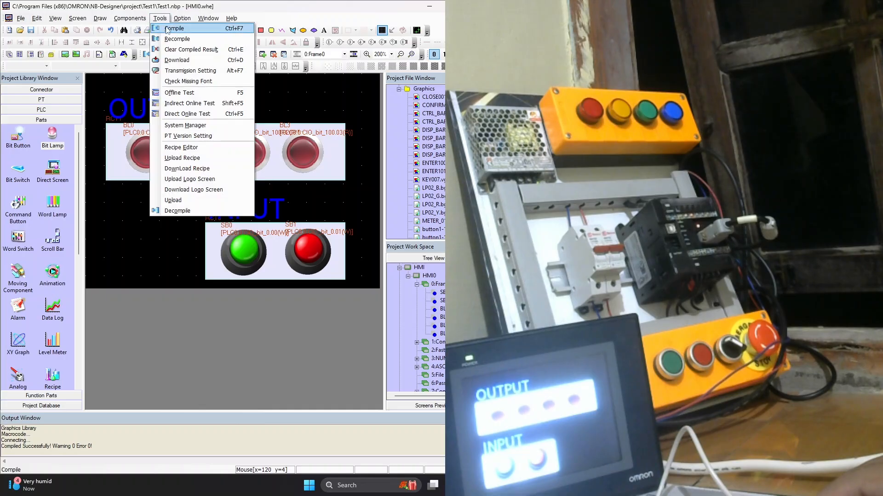
left_click(196, 64)
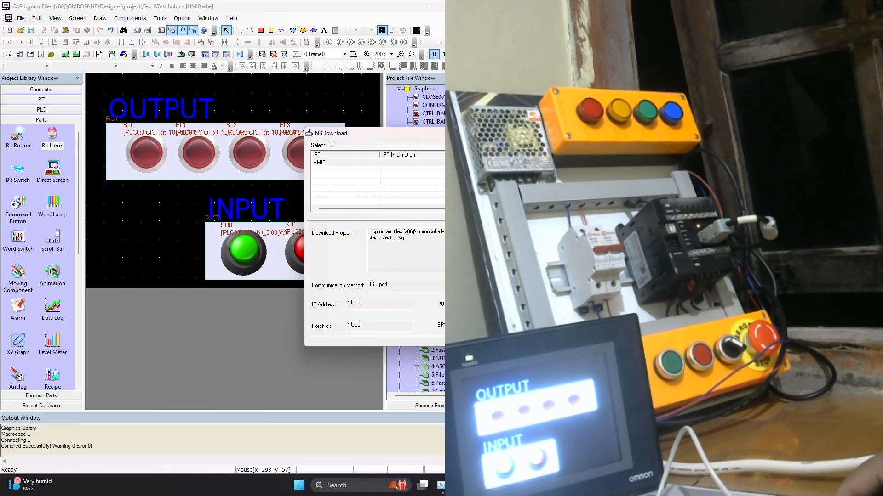
key("Return")
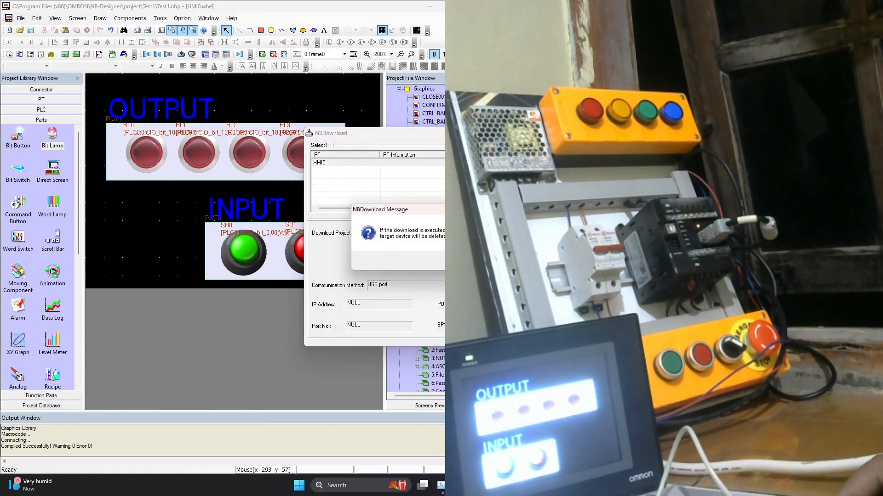
key("Return")
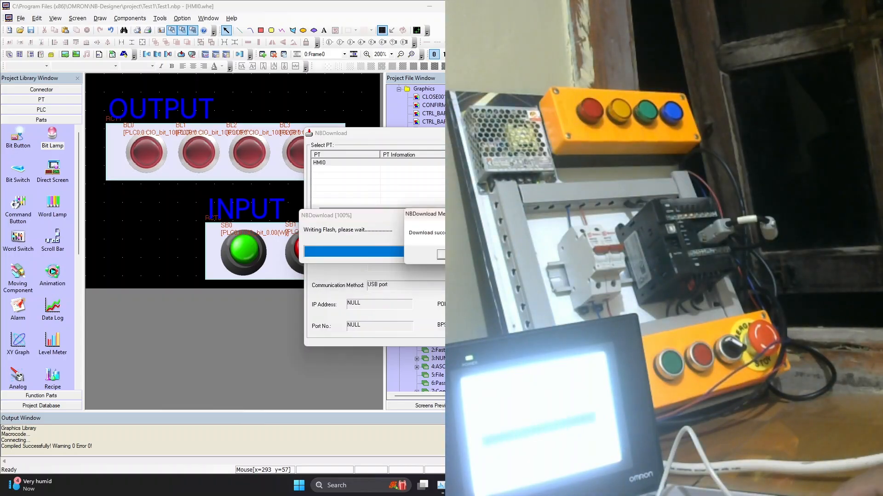
left_click(454, 256)
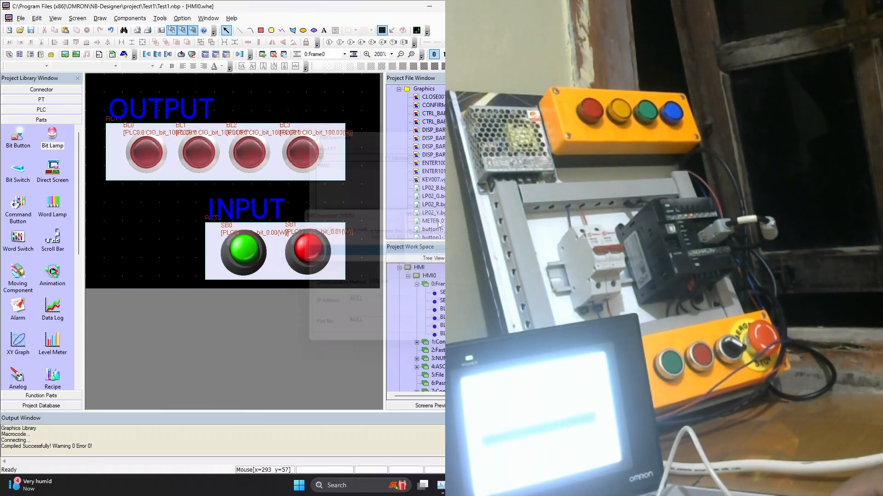